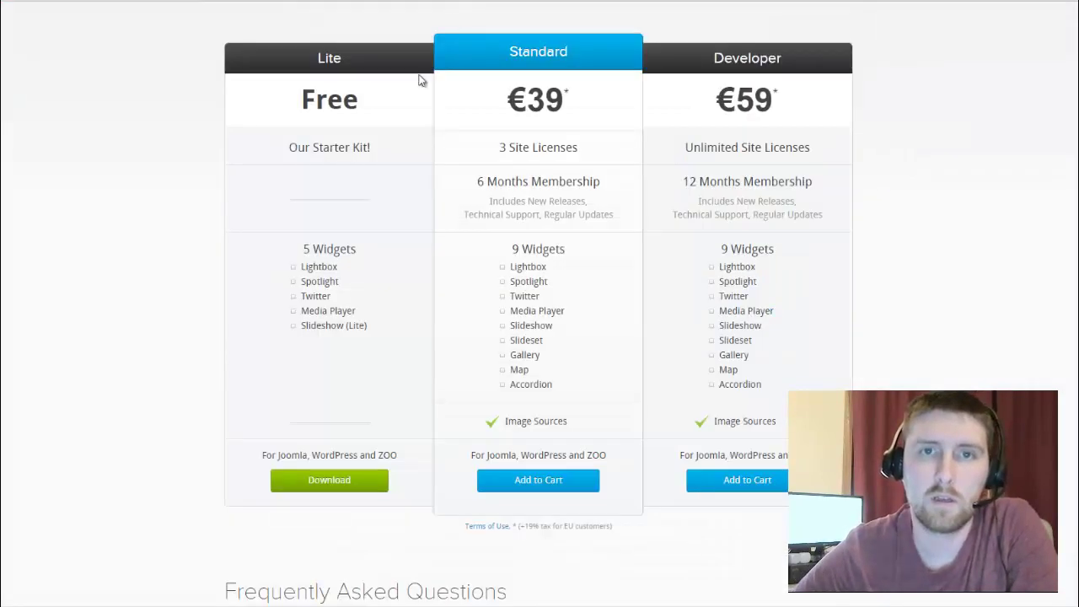
- View the Widgetkit examples and examine the widgets included in the Standard plan on the pricing page
scroll(272, 228, "up", 2)
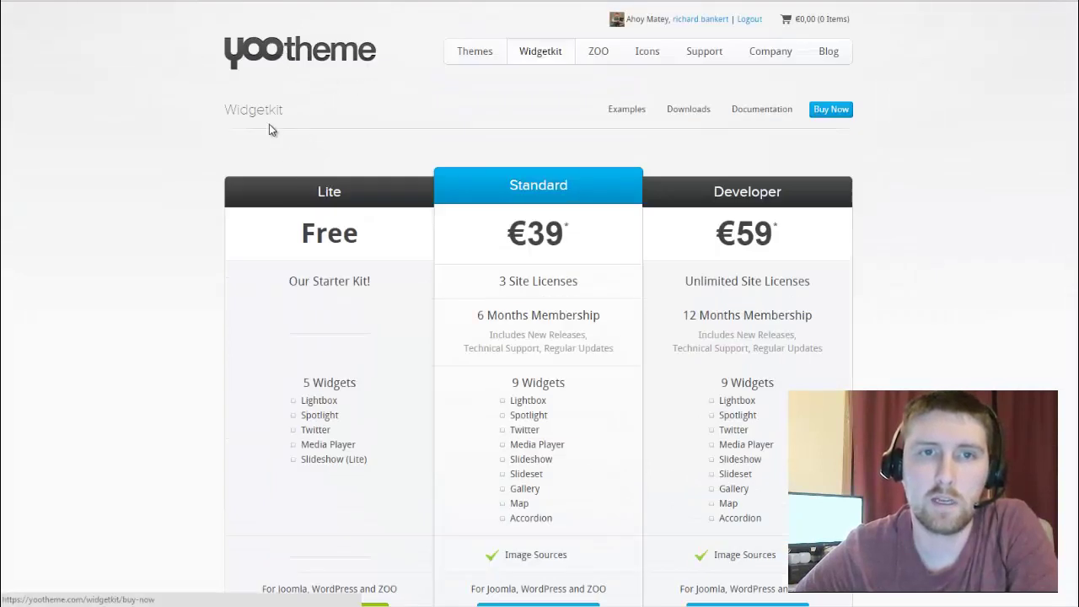
left_click(615, 111)
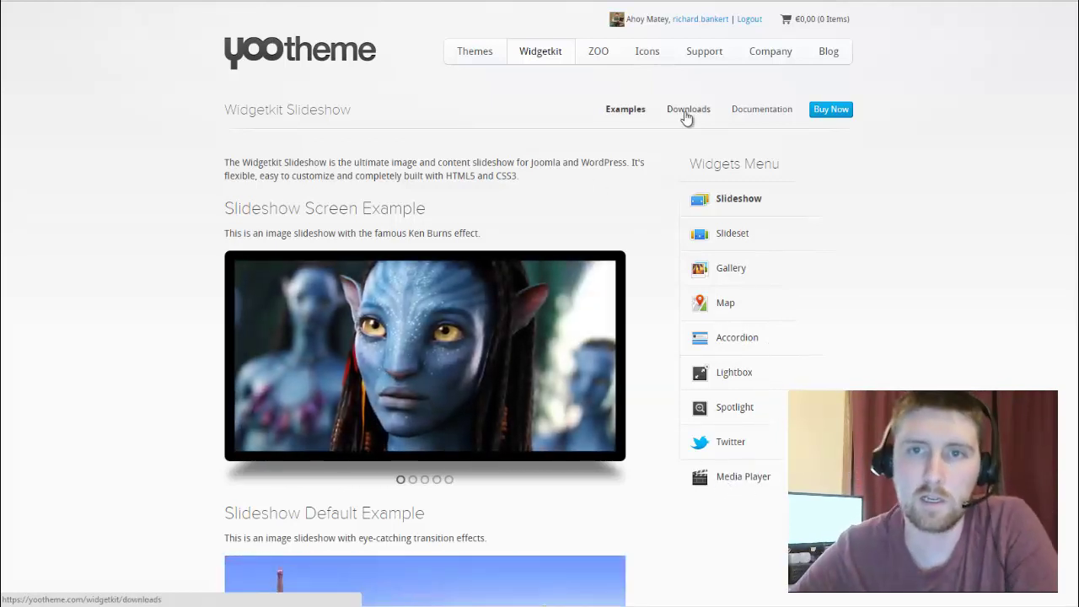
left_click(843, 118)
scroll(322, 234, "down", 2)
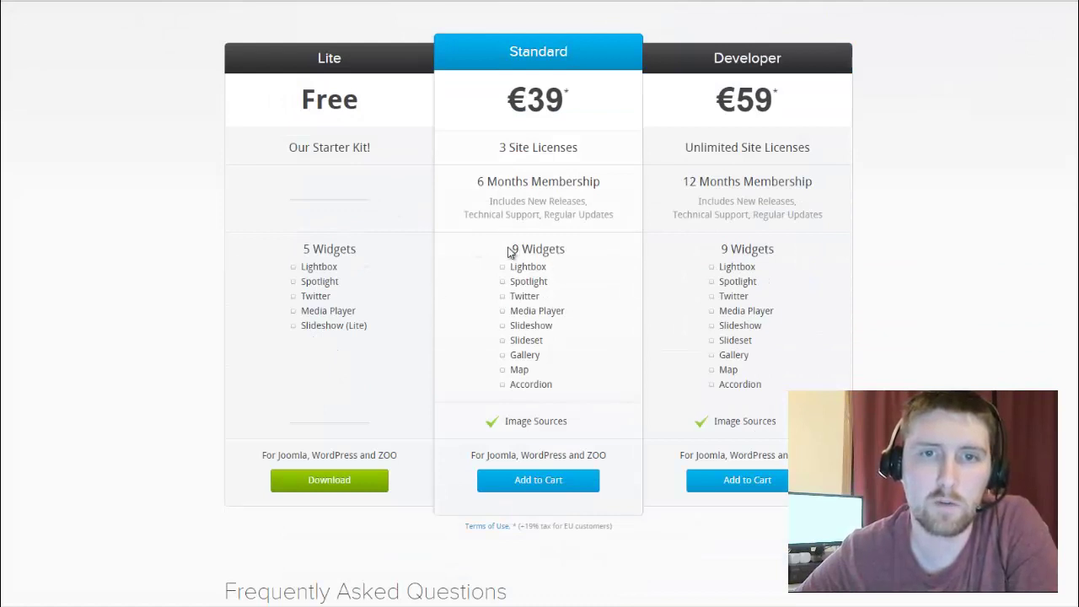
left_click_drag(513, 250, 571, 260)
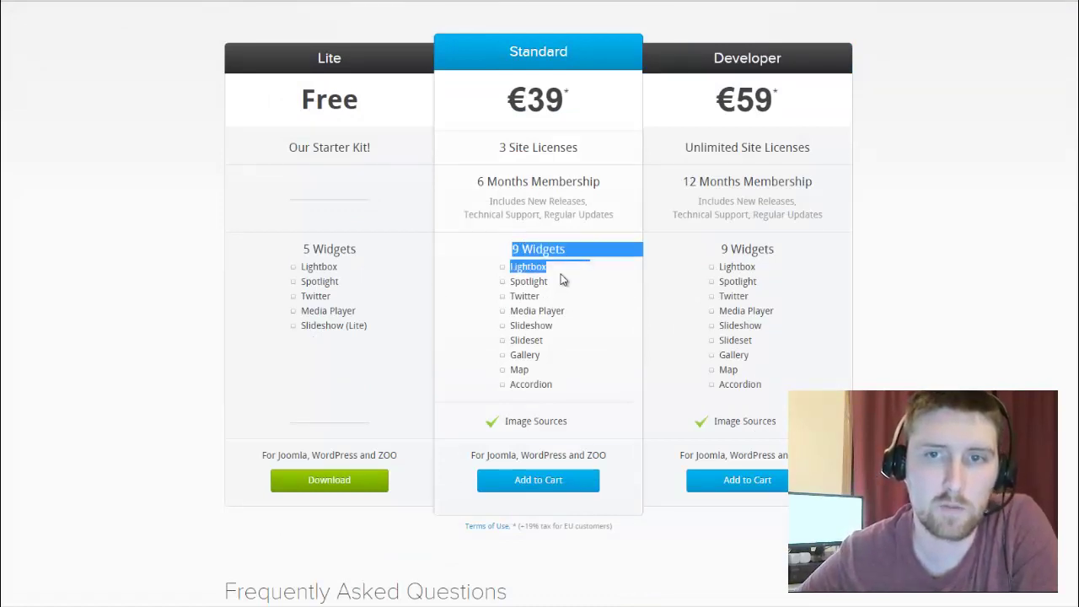
left_click(550, 290)
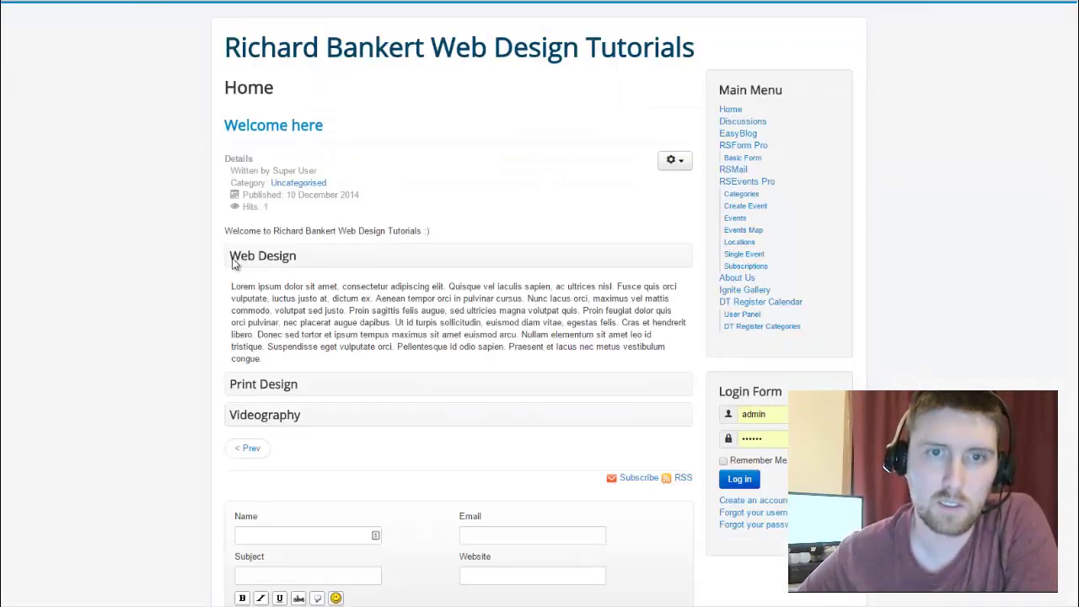
- Expand and collapse the Web Design, Print Design and Videography accordion sections in the home page's Welcome here article
scroll(260, 292, "down", 1)
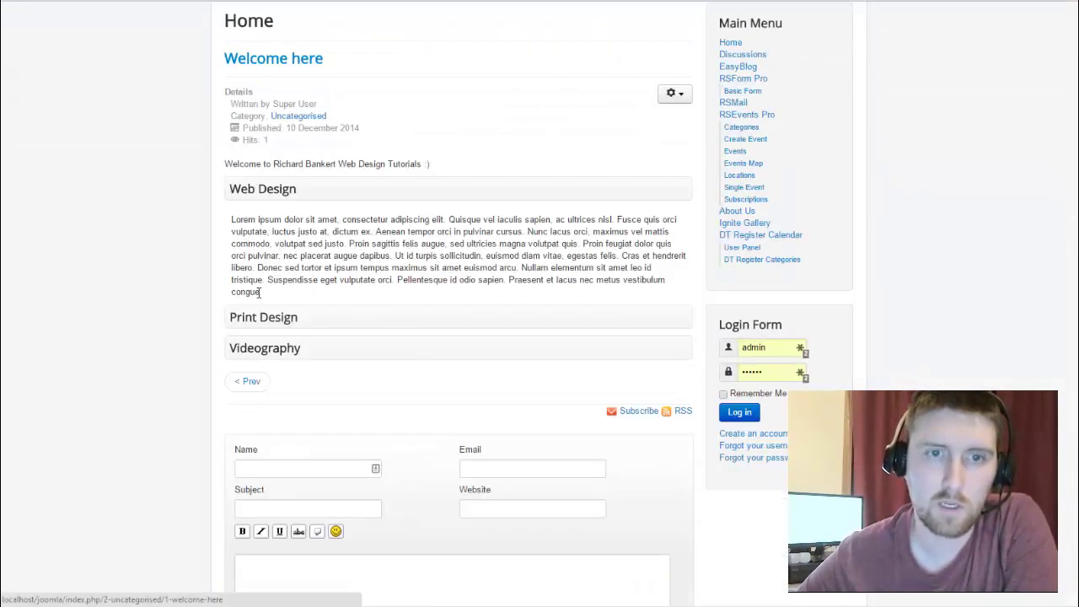
left_click(317, 193)
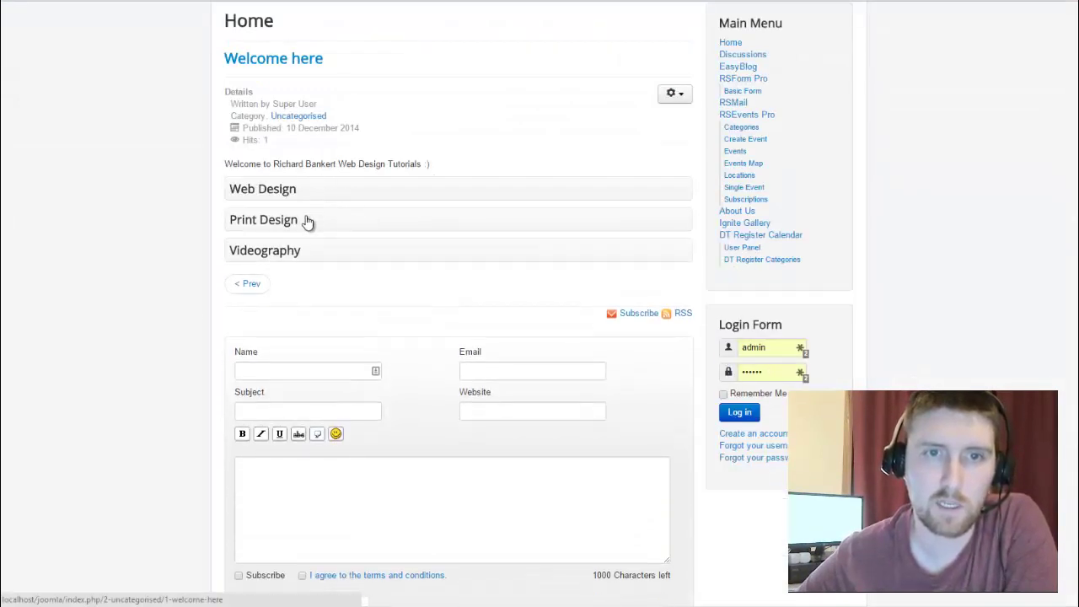
left_click(308, 222)
left_click(309, 234)
left_click(309, 253)
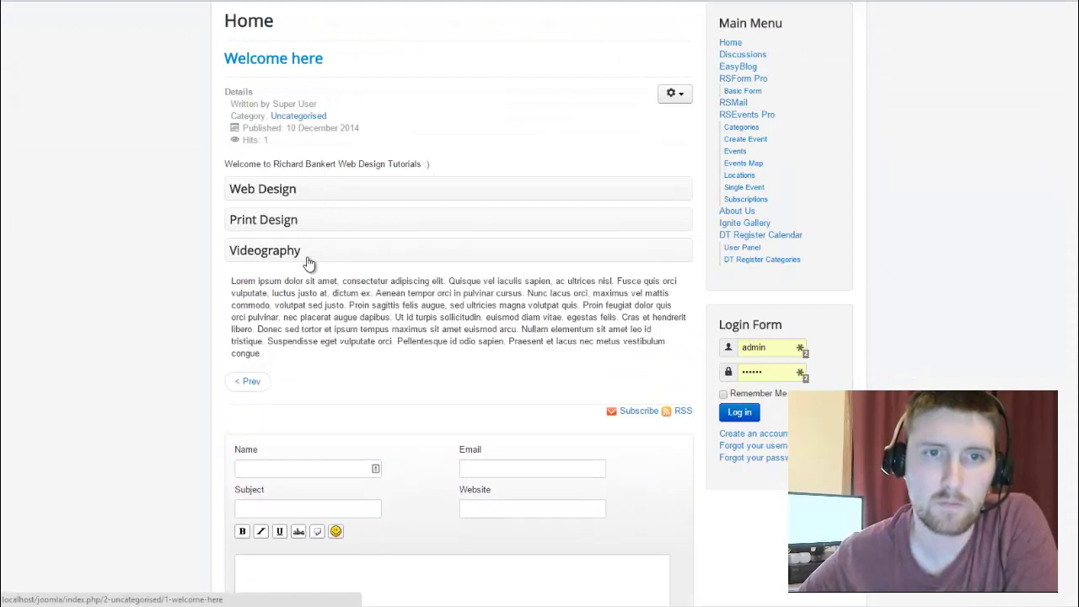
left_click(310, 251)
left_click(317, 223)
left_click(316, 222)
left_click(333, 193)
left_click(332, 193)
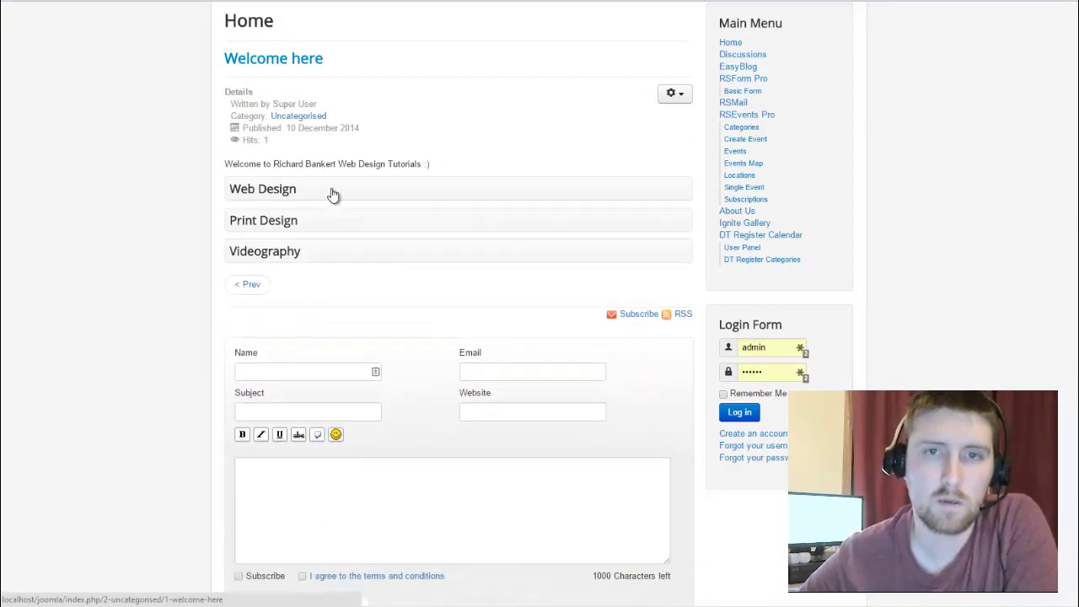
left_click(286, 253)
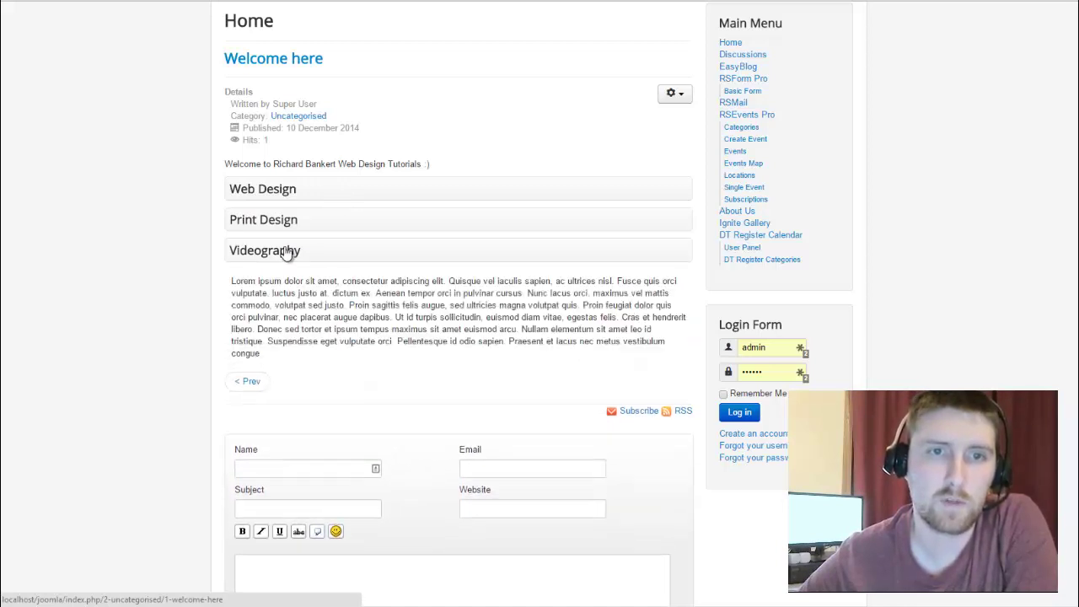
double_click(289, 220)
left_click(296, 222)
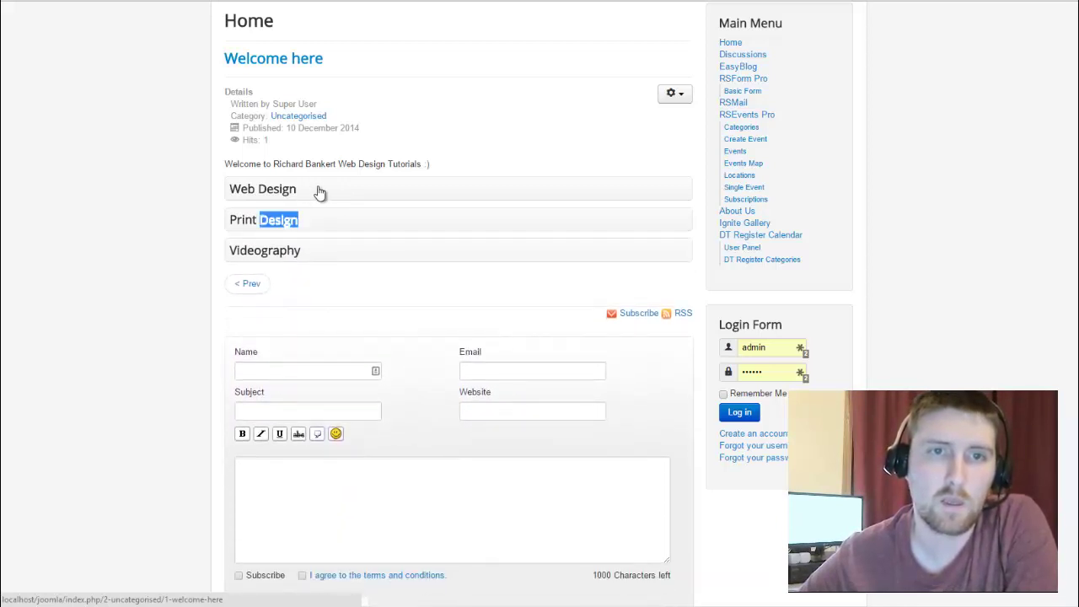
left_click(161, 98)
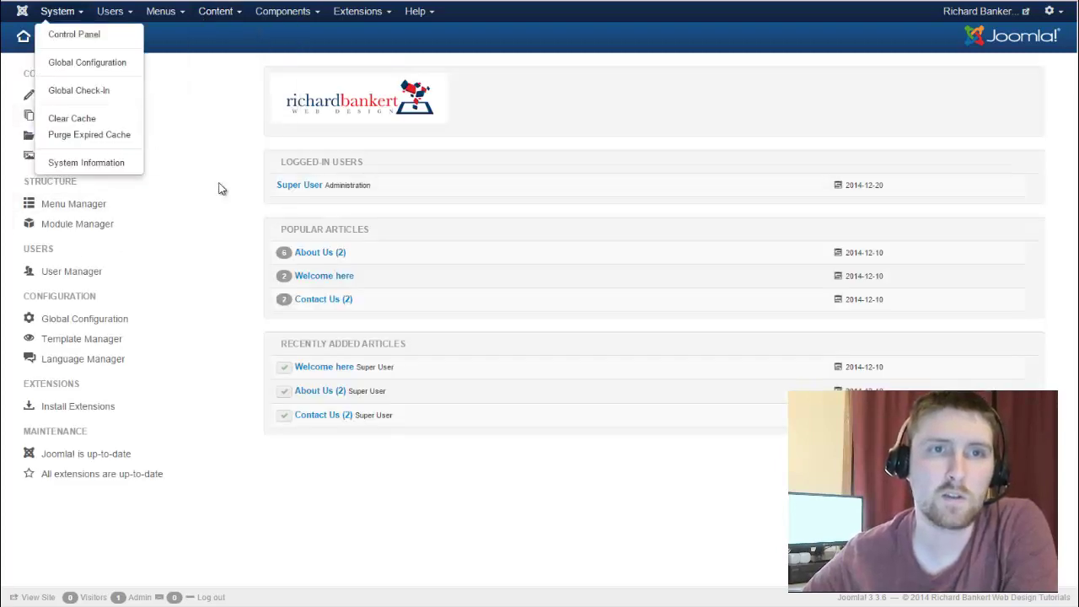
- Open the Widgetkit component in the Joomla administrator and check the Videography accordion section on the site's home page
left_click(301, 12)
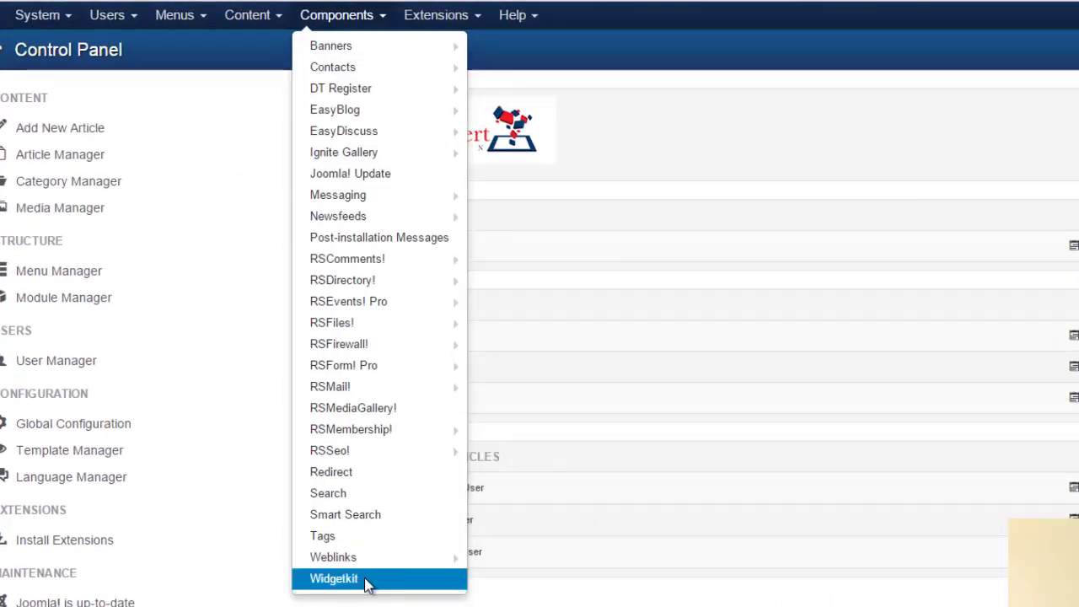
left_click(368, 581)
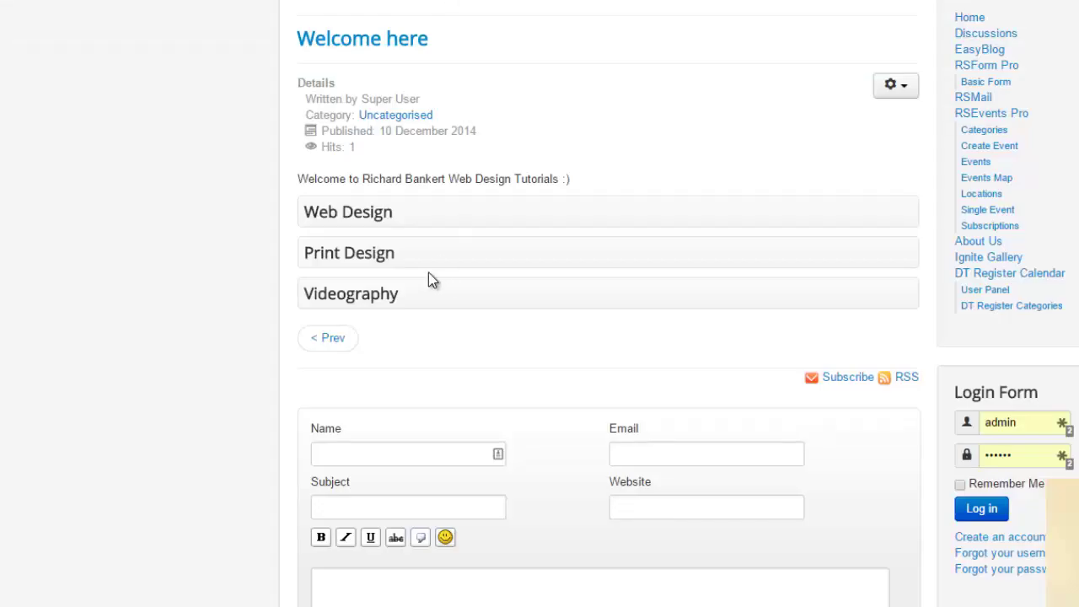
left_click(364, 301)
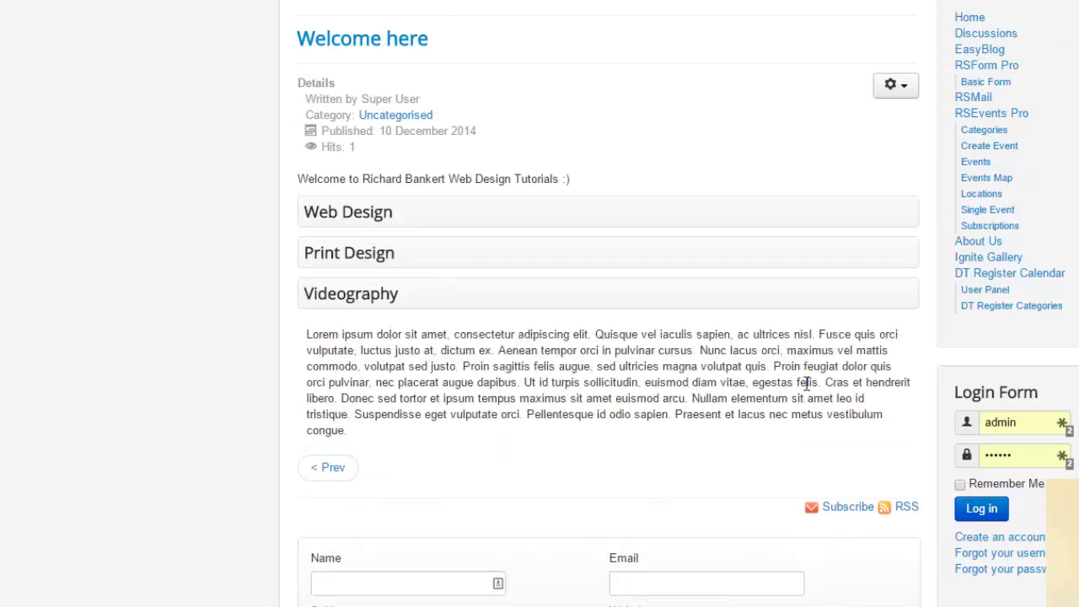
left_click(342, 295)
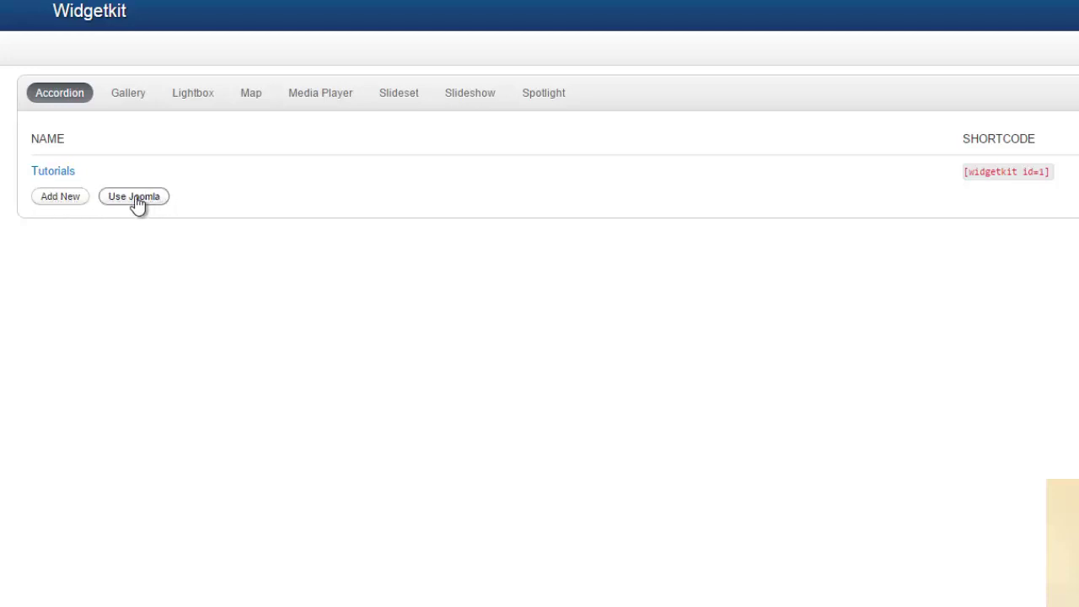
- Add a new Widgetkit accordion named Sample and title its first item Fruit
left_click(59, 196)
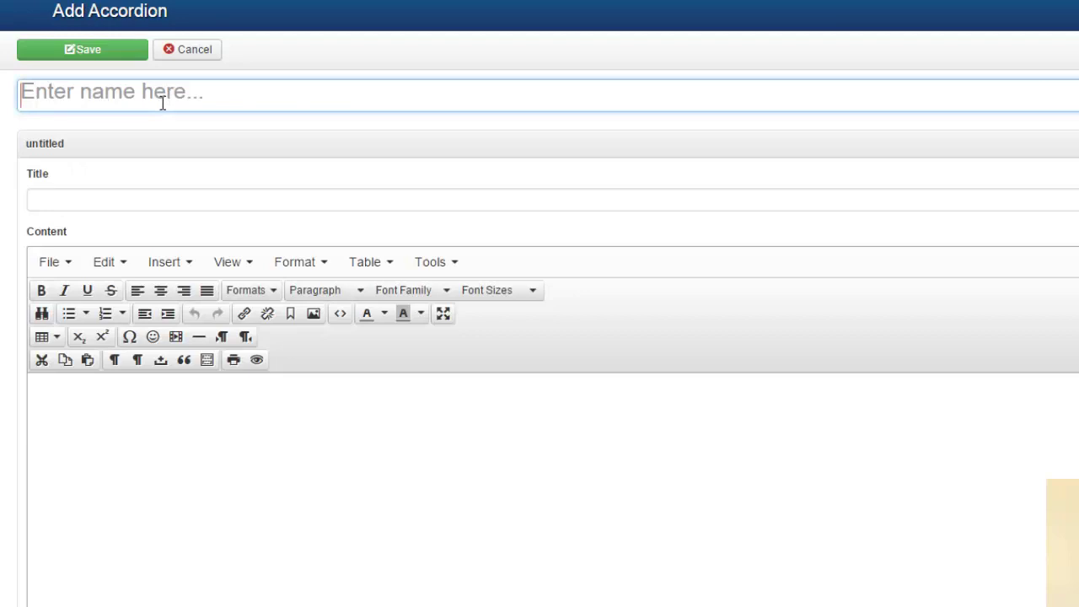
type("Sample")
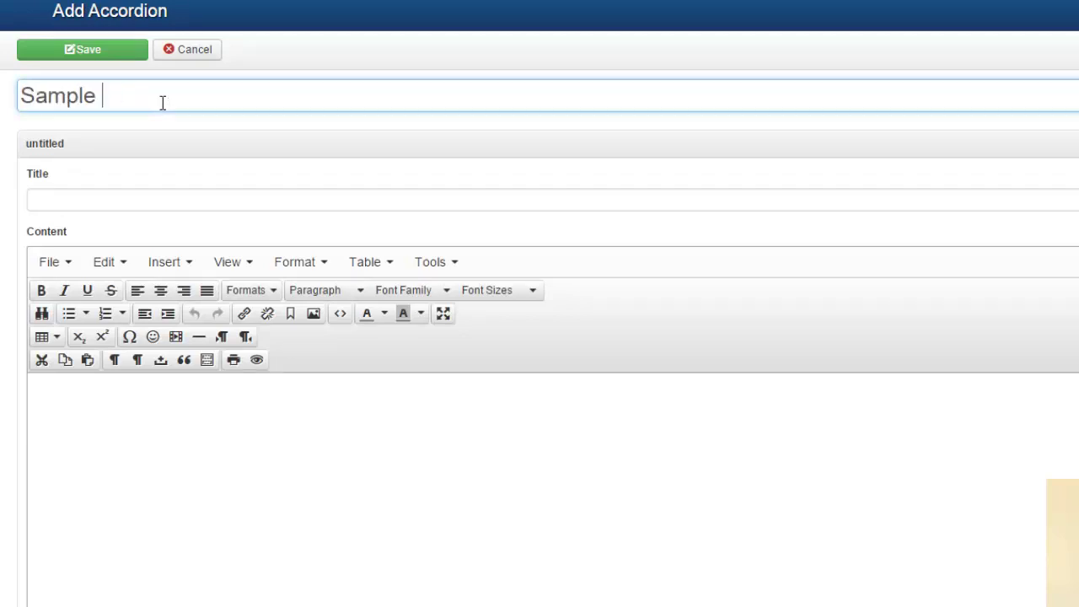
left_click(145, 195)
scroll(167, 174, "down", 2)
scroll(171, 175, "up", 2)
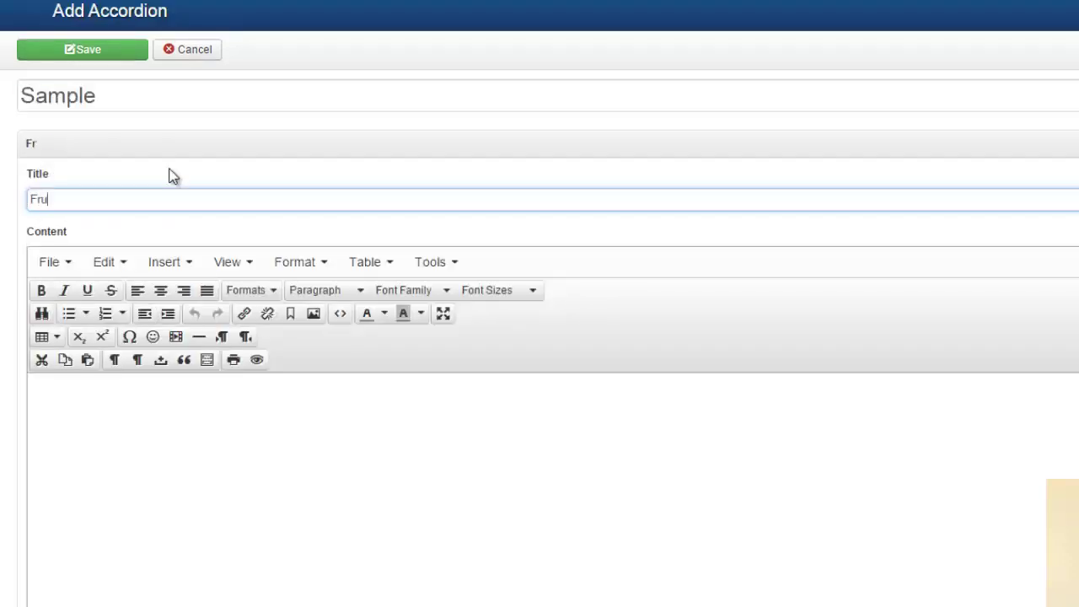
- Paste the Lorem ipsum paragraph as the content of the Fruit item
left_click(202, 413)
right_click(219, 417)
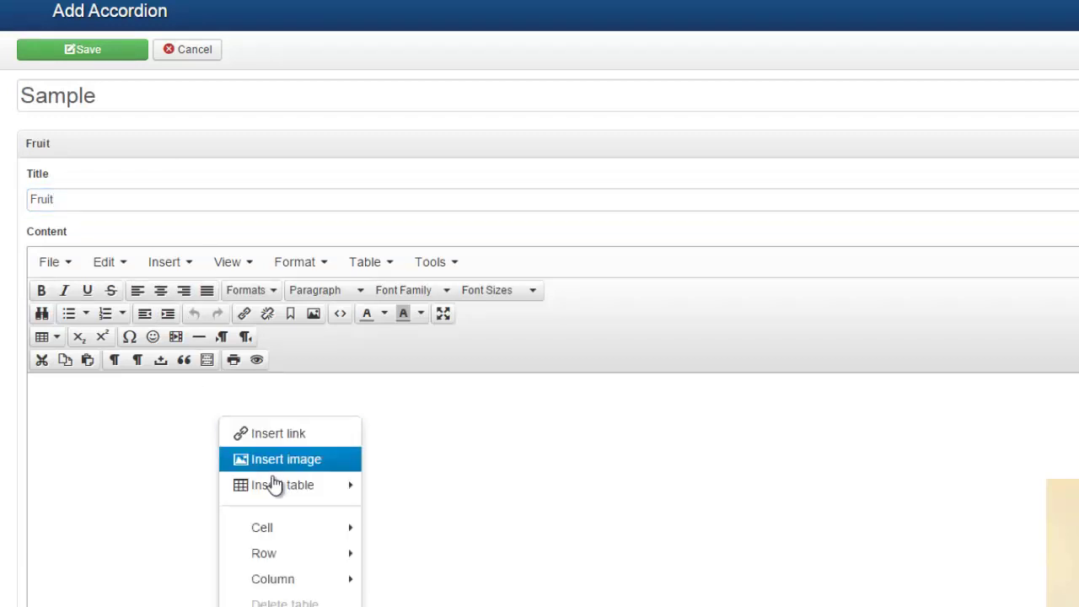
left_click(142, 433)
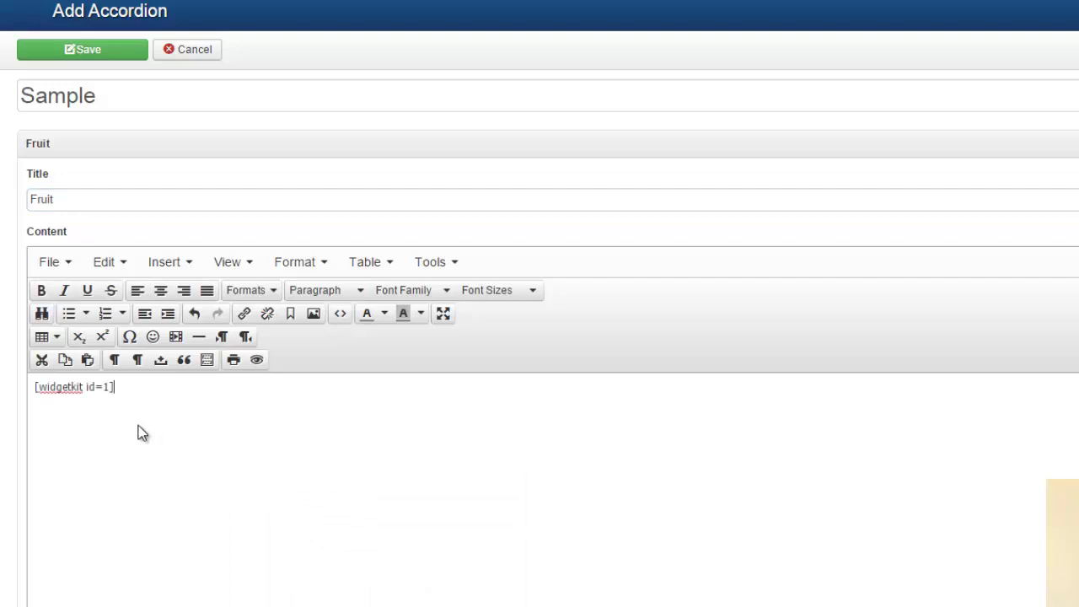
key("ctrl+v")
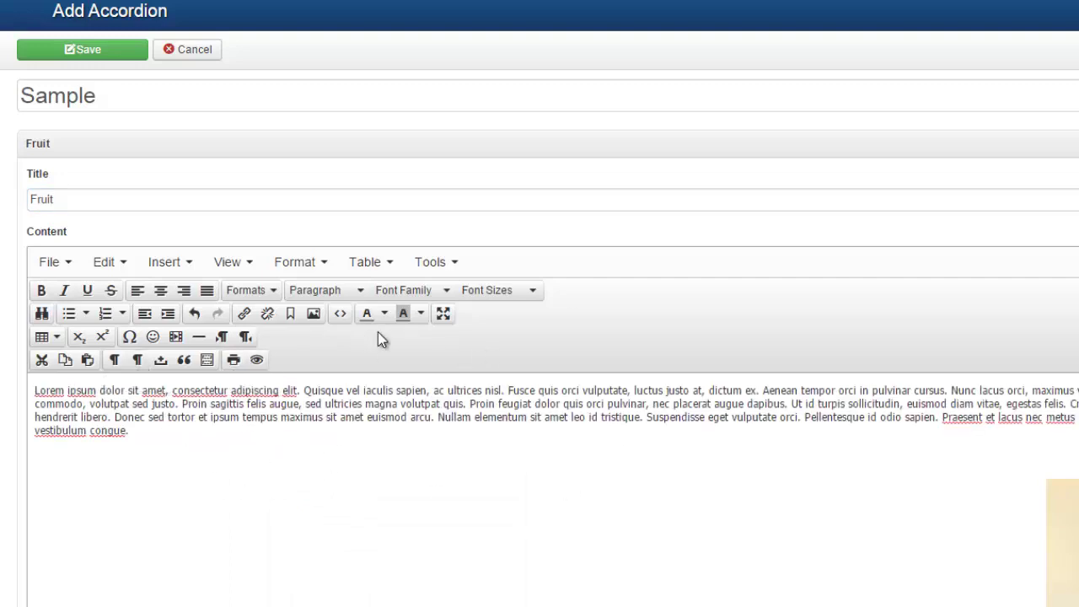
- Add a second accordion item titled Eggs with the Lorem ipsum paragraph as its content
scroll(283, 463, "down", 3)
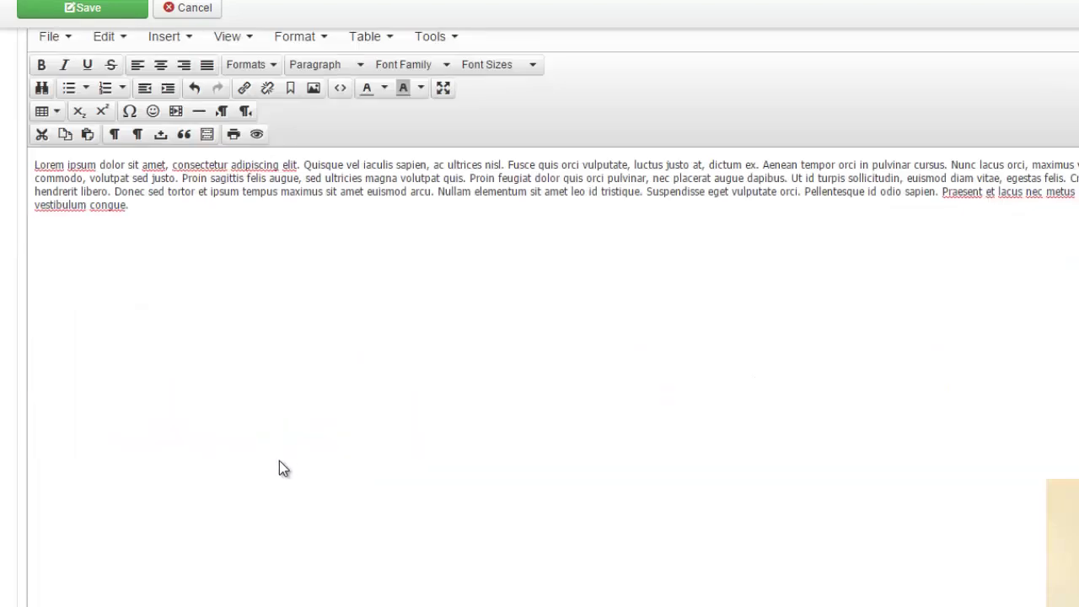
scroll(296, 417, "up", 1)
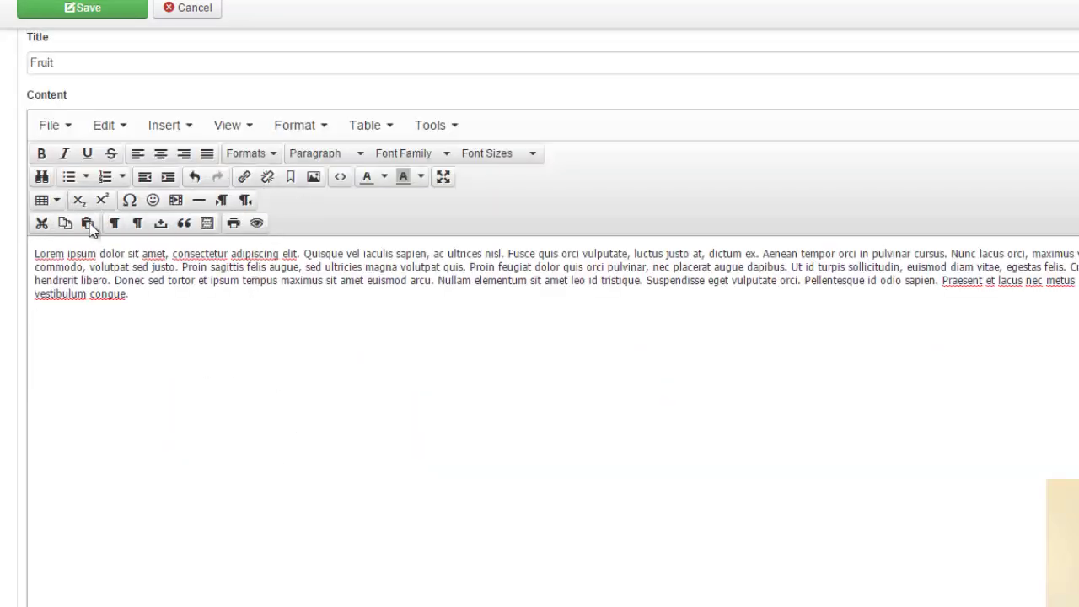
scroll(469, 412, "up", 2)
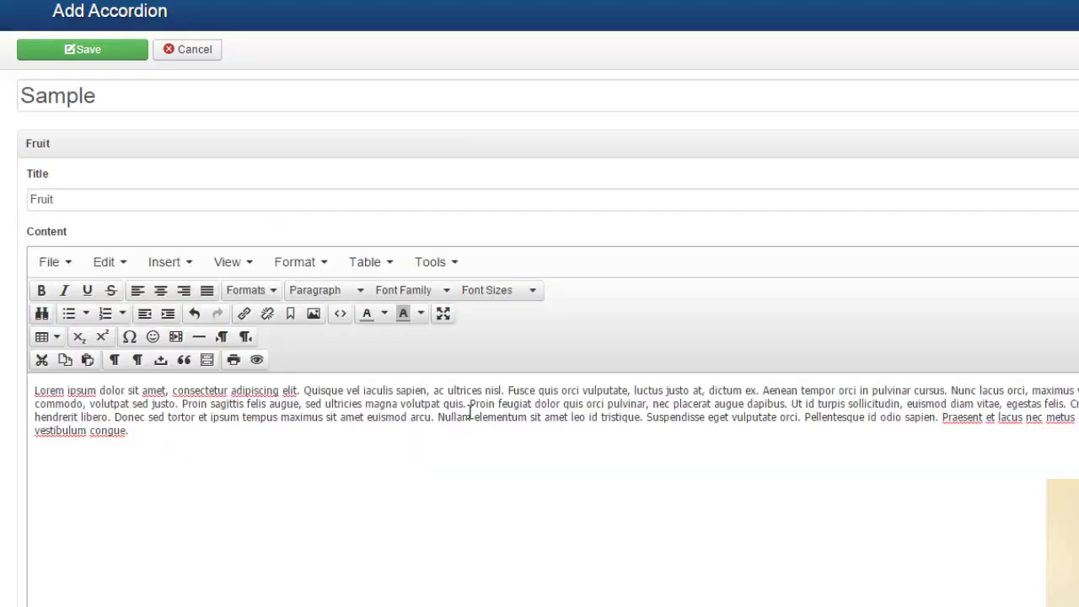
scroll(590, 282, "down", 6)
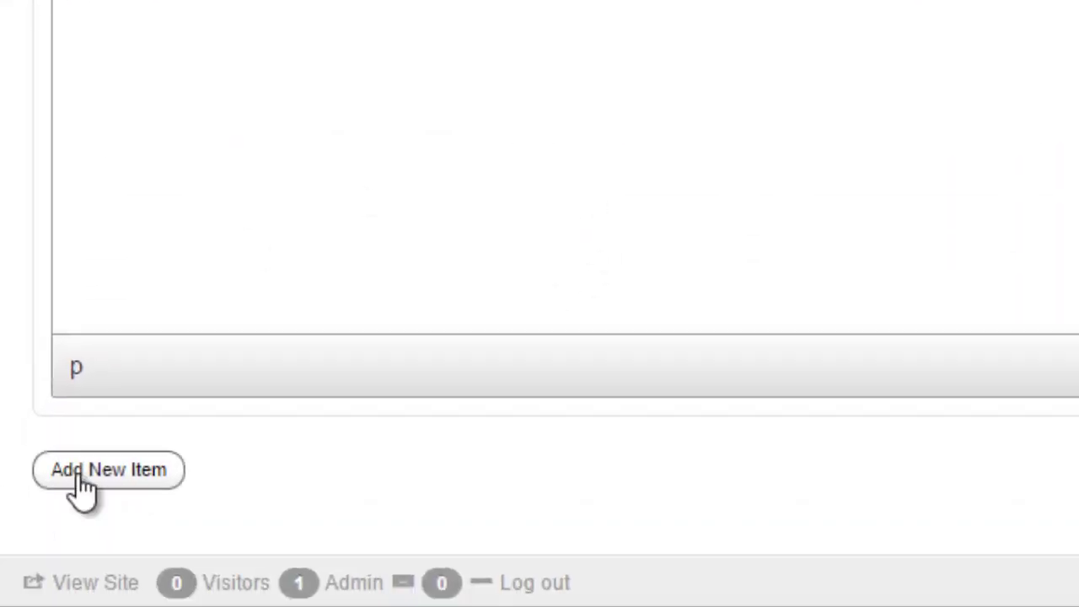
left_click(81, 487)
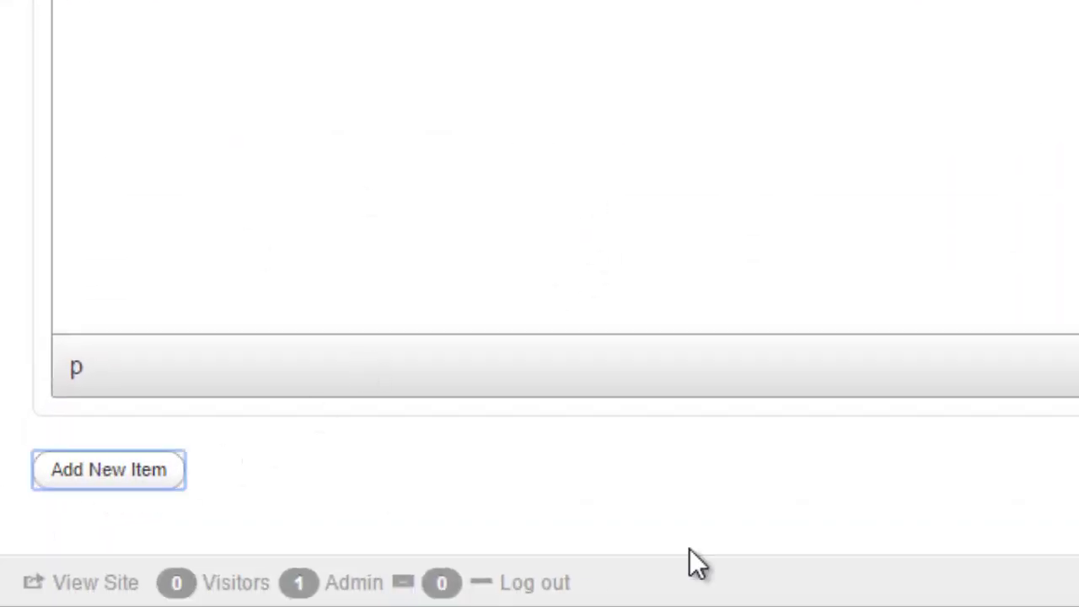
scroll(650, 295, "down", 4)
left_click(210, 255)
type("Eggs")
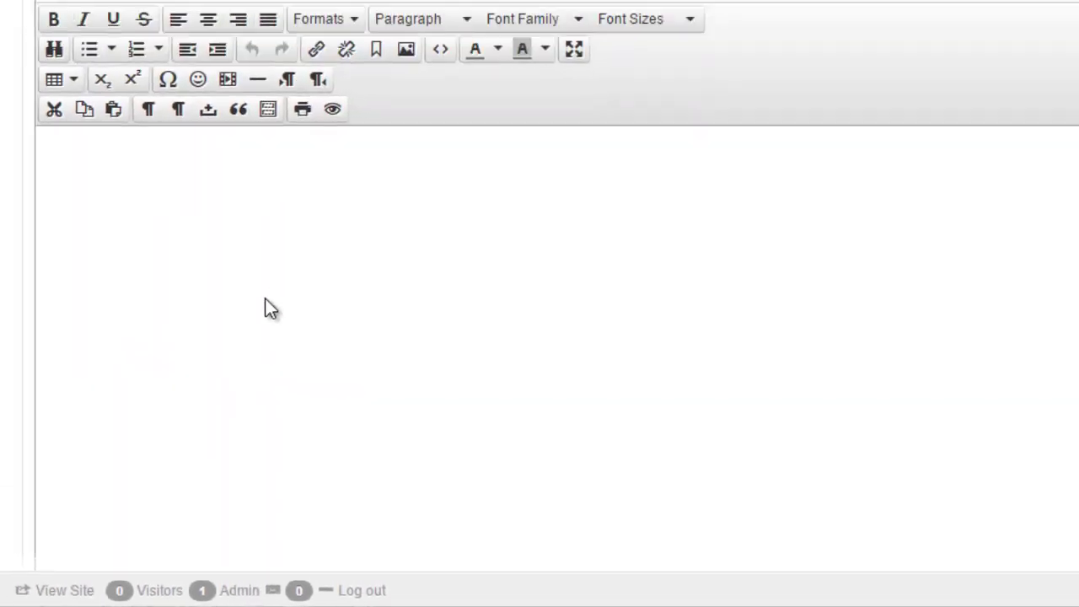
left_click(394, 606)
type("Lorem ipsum dolor sit amet, consectetur adipiscing elit. Quisque vel iaculis sapien, ac ultrices nisl. Fusce quis orci vulputate, luctus justo at, dictum ex. Aenean tempor orci in pulvinar cursus. Nunc lacus orci, maximus vel mattis commodo, volutpat sed justo. Proin sagittis felis augue, sed ultricies magna volutpat quis. Proin feugiat dolor quis orci pulvinar, nec placerat augue dapibus. Ut id turpis sollicitudin, euismod diam vitae, egestas felis. Cras et hendrerit libero. Donec sed tortor et ipsum tempus maximus sit amet euismod arcu. Nullam elementum sit amet leo id tristique. Suspendisse eget vulputate orci. Pellentesque id odio sapien. Praesent et lacus nec metus vestibulum congue.")
- Add a third accordion item titled Milk and paste the Lorem ipsum paragraph as its content
scroll(151, 437, "down", 2)
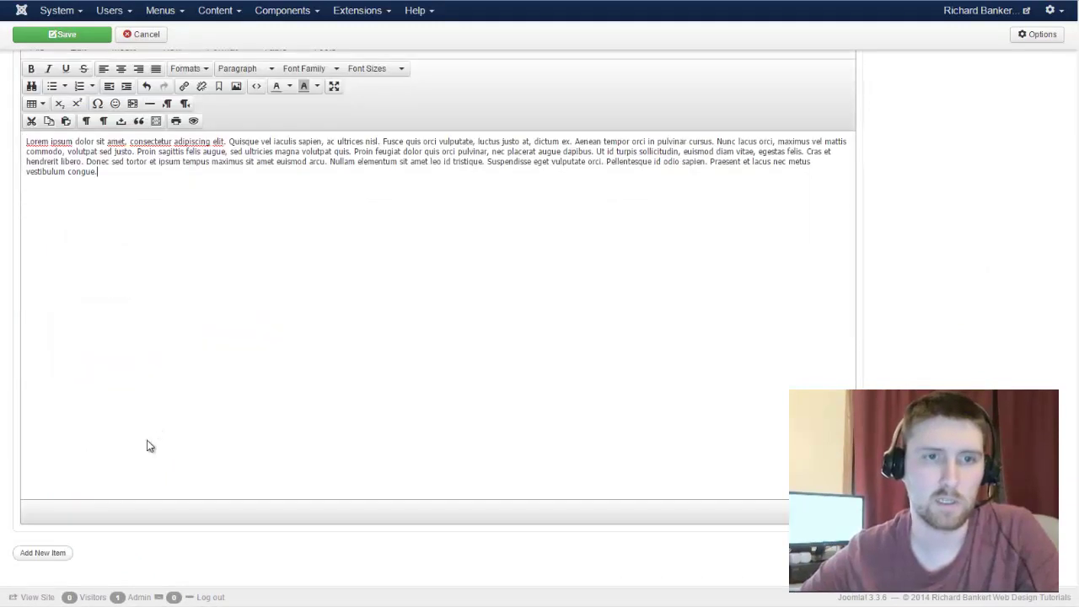
left_click(29, 556)
scroll(150, 505, "down", 3)
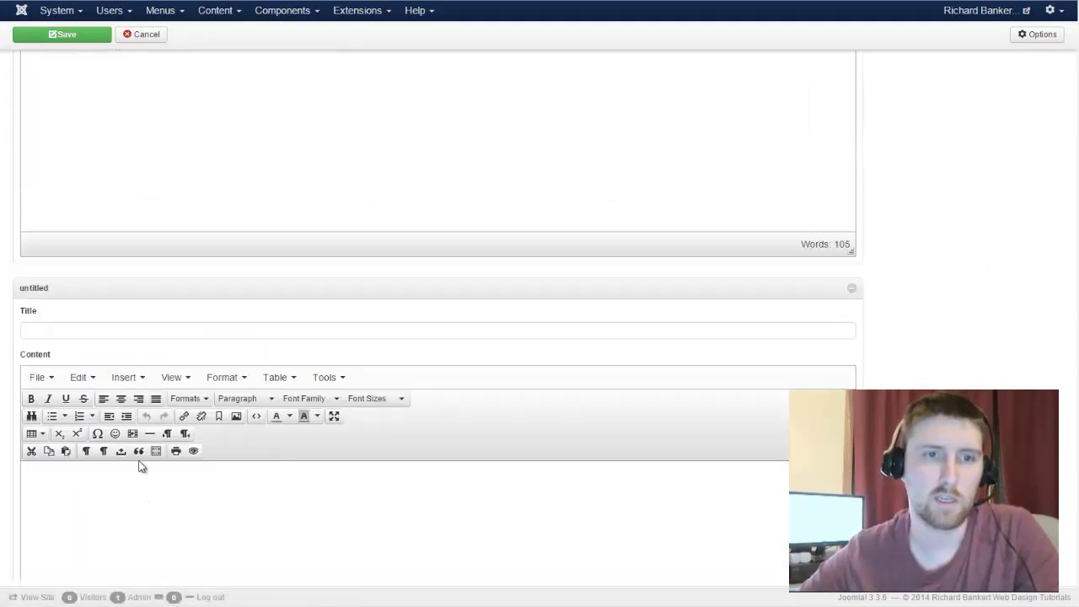
left_click(110, 334)
type("Milk")
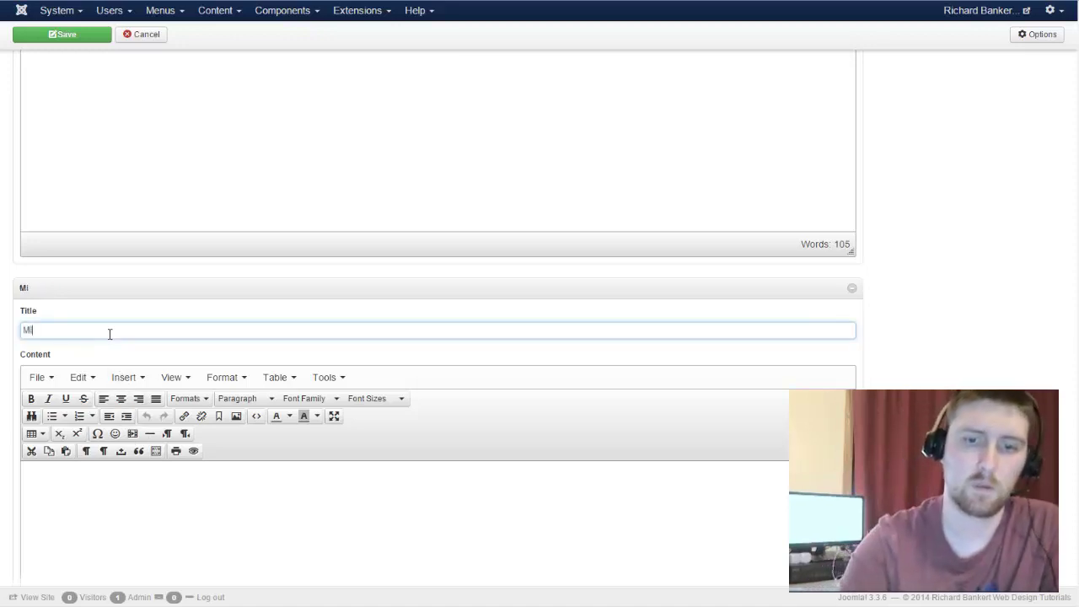
left_click(70, 546)
key("ctrl+v")
- Set the accordion's Auto Collapse option to No and examine how sections collapse by expanding Print Design on the site's home page
scroll(255, 498, "up", 10)
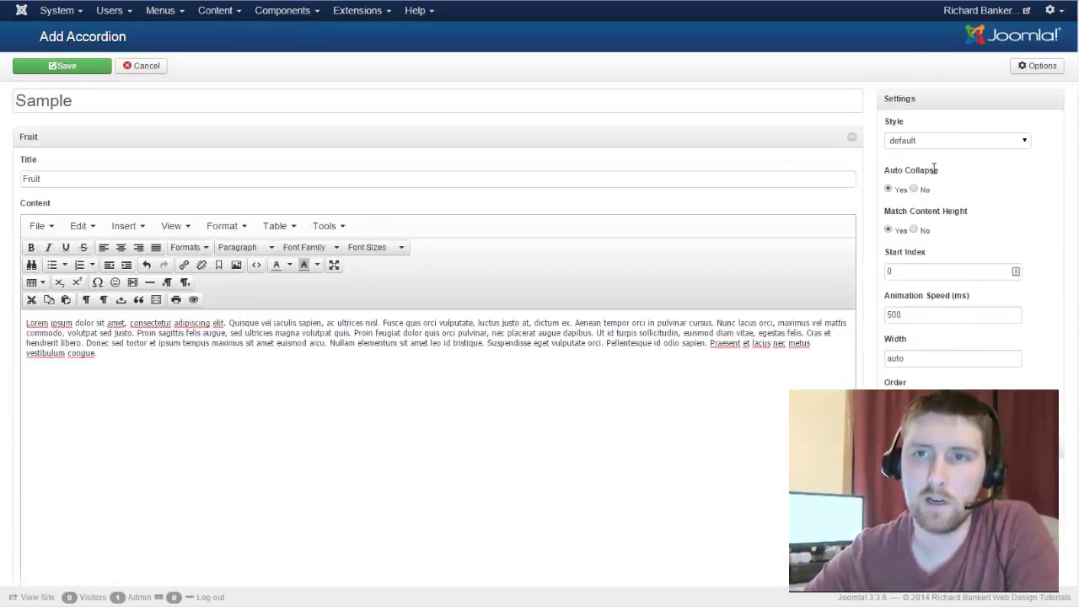
left_click(914, 188)
left_click(888, 189)
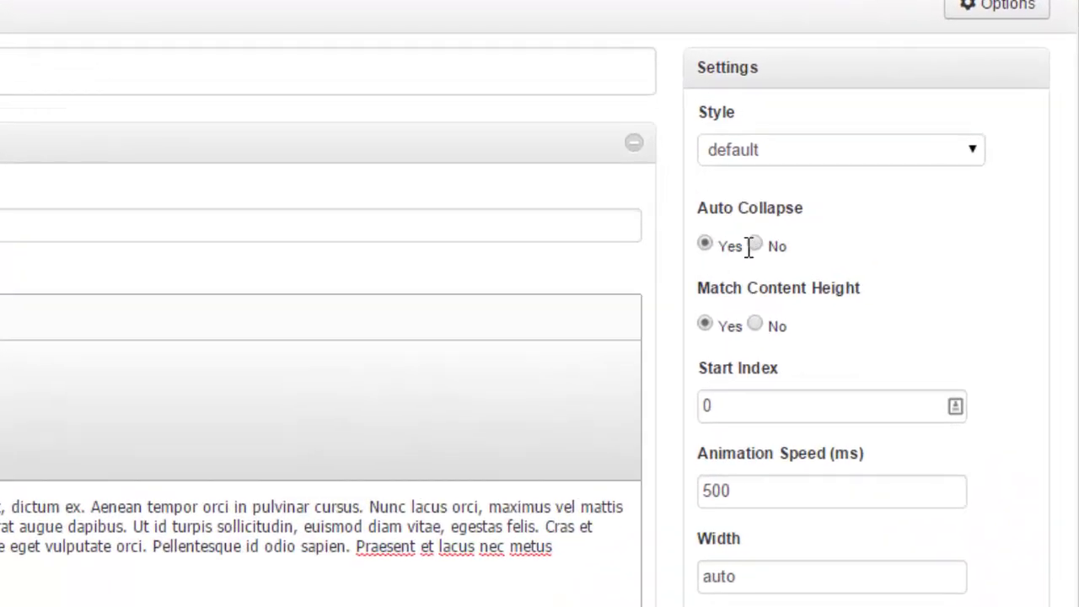
left_click(754, 245)
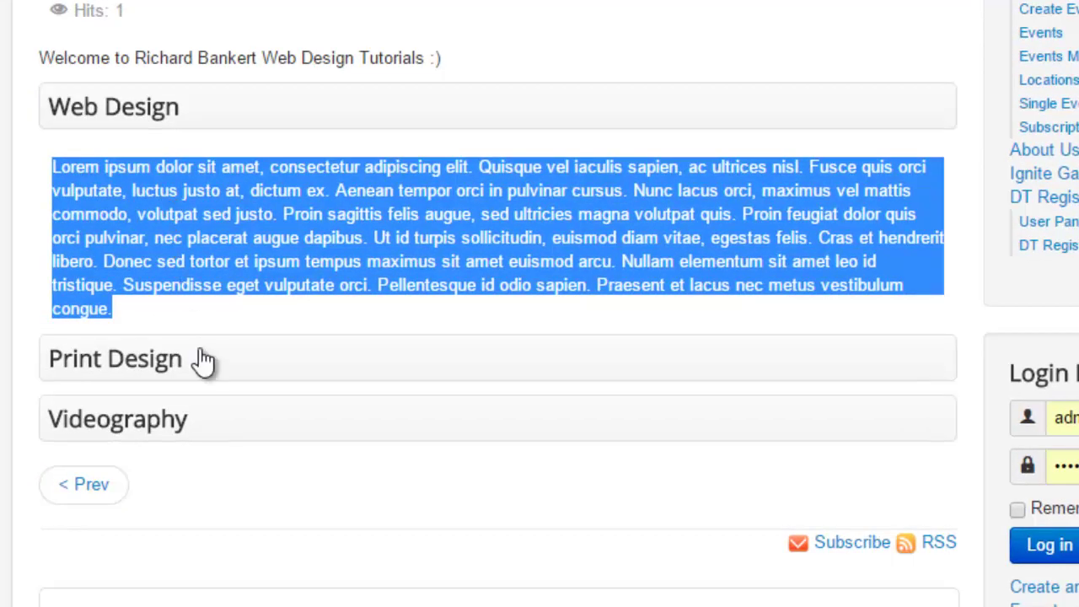
left_click(202, 360)
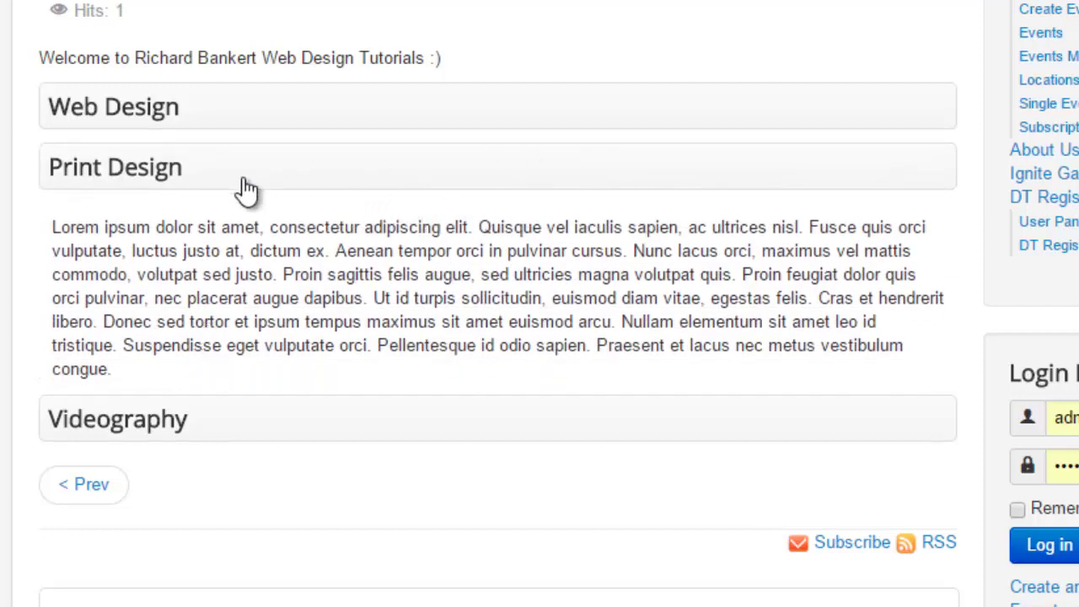
- Examine how the Web Design, Print Design and Videography sections expand and collapse on the site's home page
left_click(195, 122)
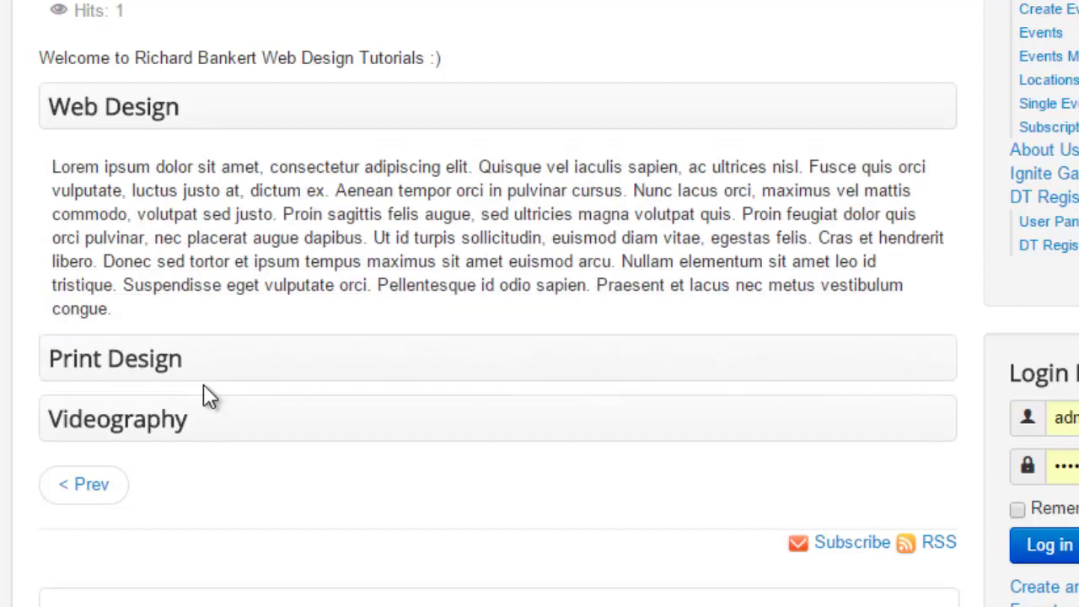
left_click(217, 365)
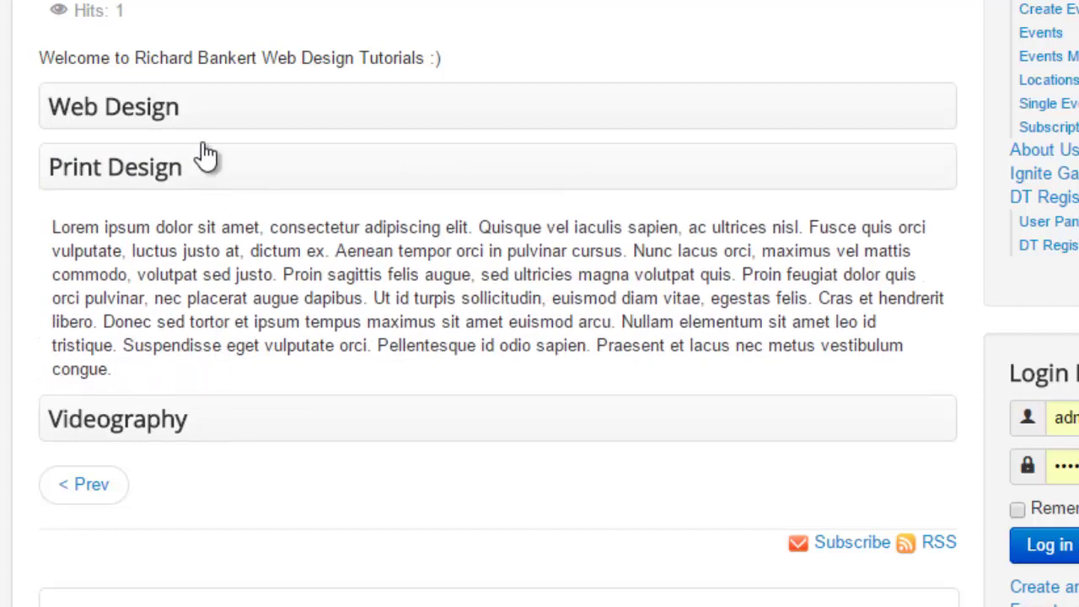
left_click(193, 430)
left_click(219, 234)
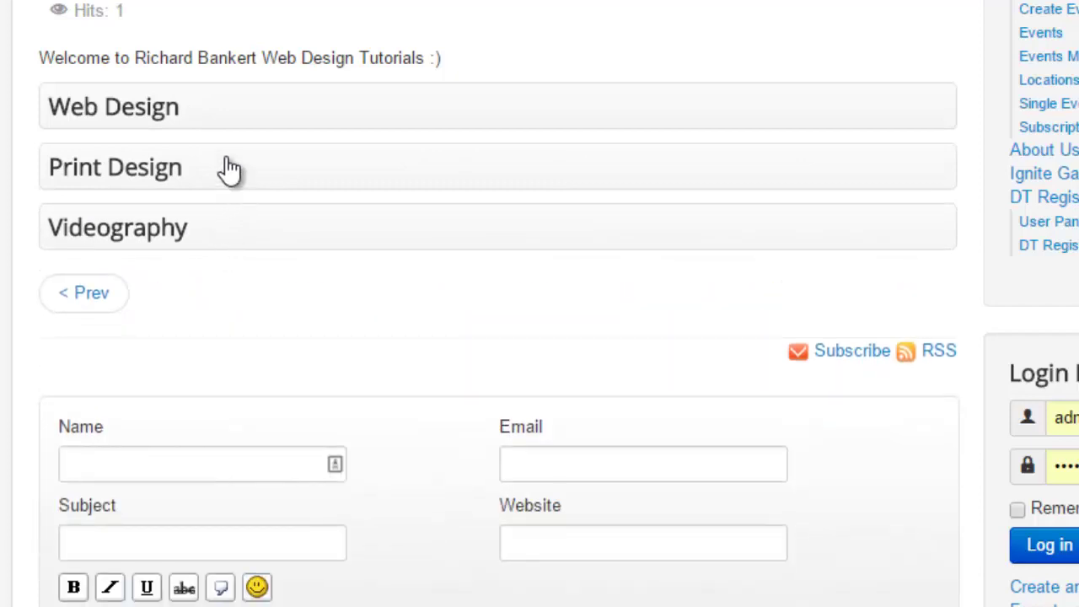
left_click(238, 126)
left_click(233, 126)
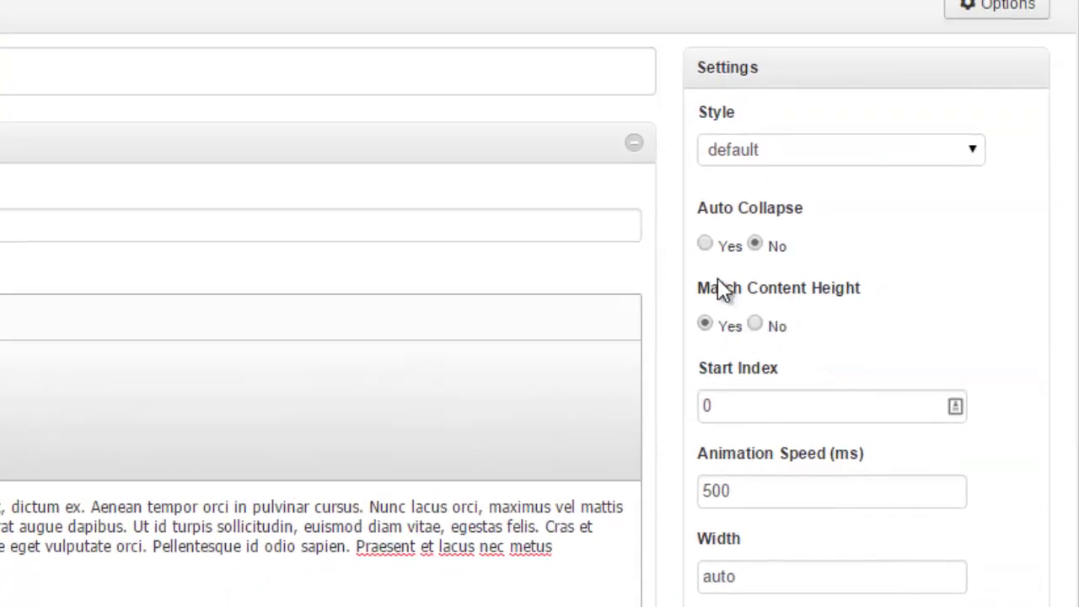
- Switch the accordion's Match Content Height to No and back to Yes, and view the choices of the Order setting
left_click(759, 330)
left_click(713, 327)
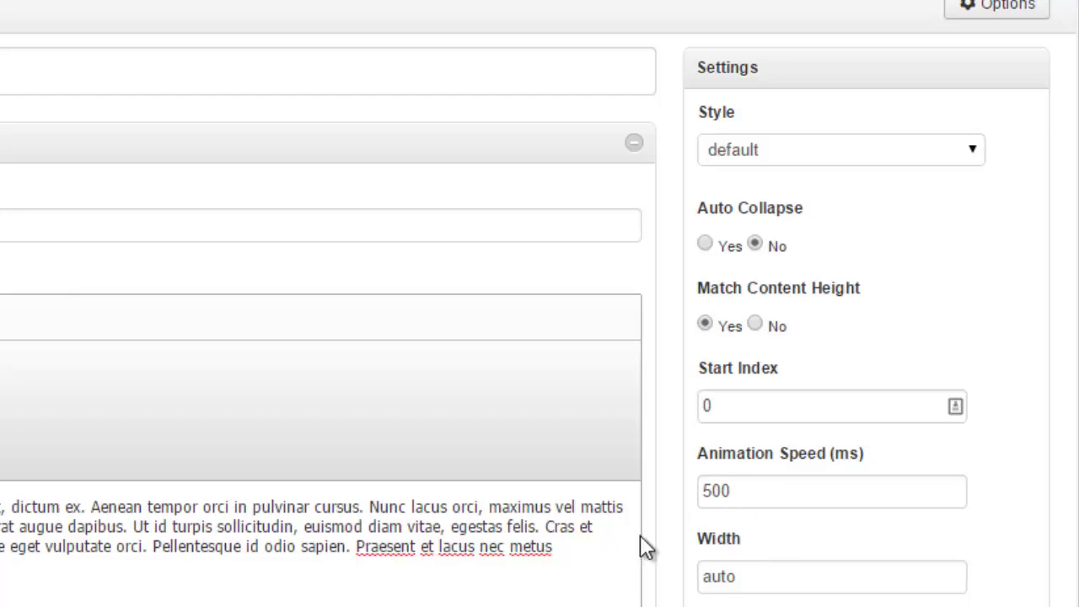
scroll(784, 548, "down", 2)
left_click(784, 544)
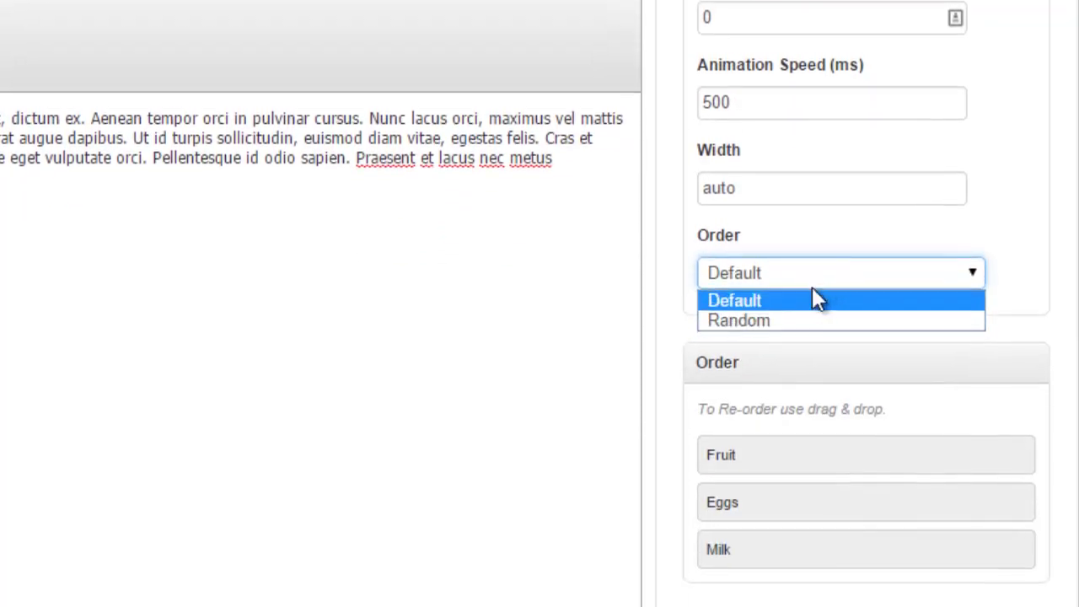
left_click(801, 379)
- Try reordering the accordion items by moving Milk up to the place of Eggs, keeping the order Fruit, Eggs, Milk
scroll(1069, 267, "down", 4)
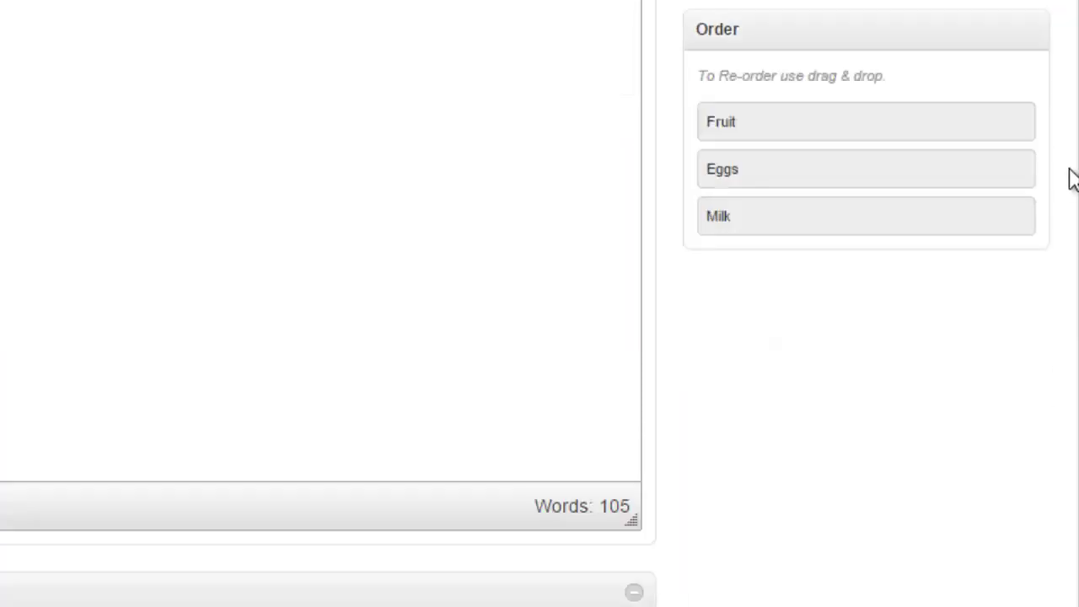
left_click_drag(716, 216, 750, 171)
left_click_drag(746, 210, 776, 166)
- Save and close the Sample accordion and select its shortcode in the Widgetkit accordion list
scroll(1068, 113, "up", 4)
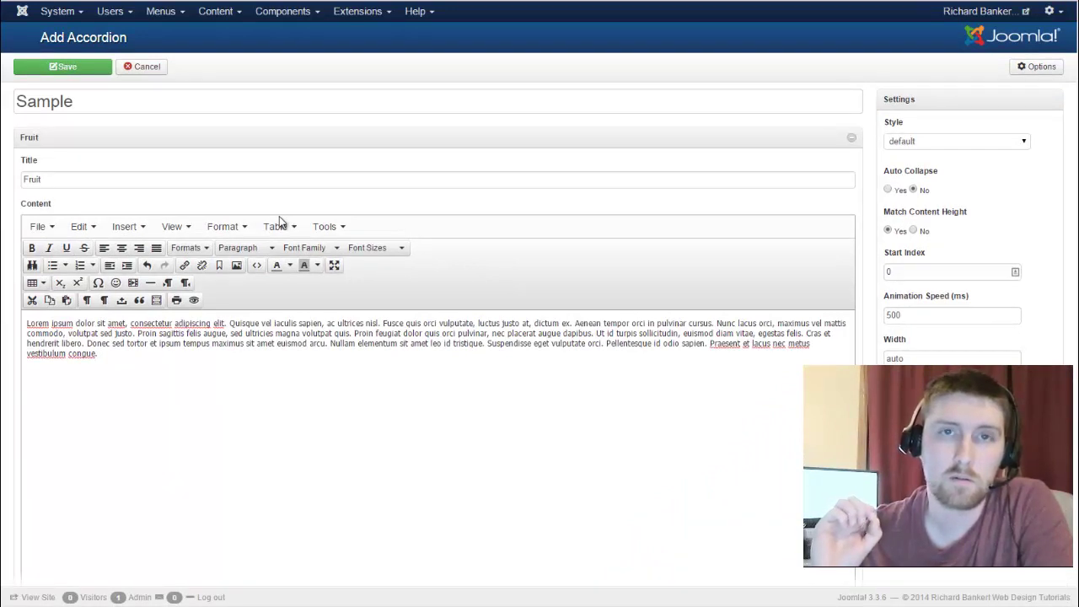
left_click(74, 69)
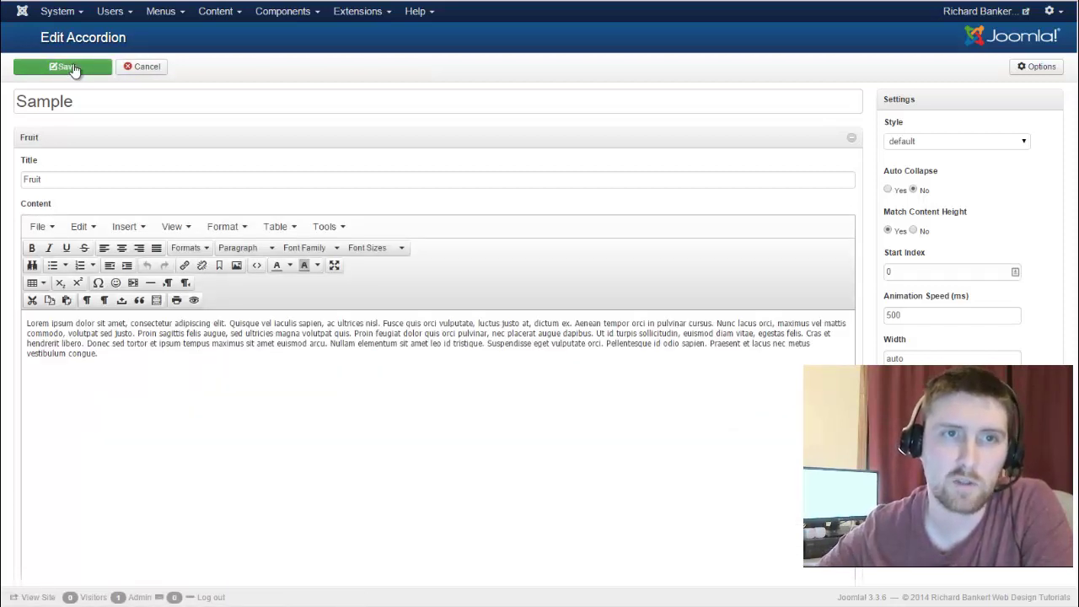
left_click(148, 69)
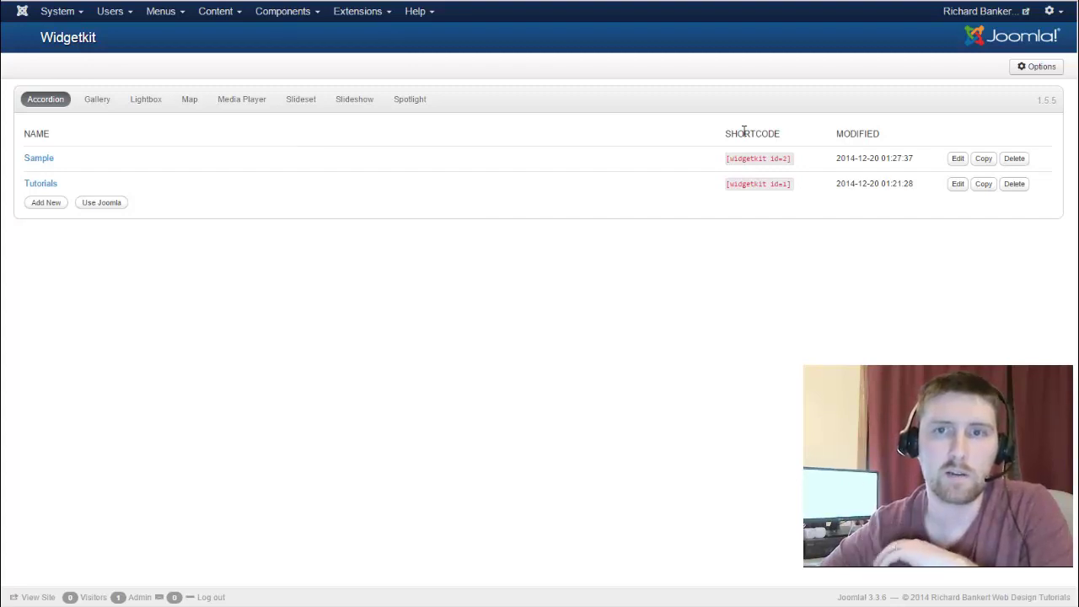
left_click_drag(726, 160, 792, 167)
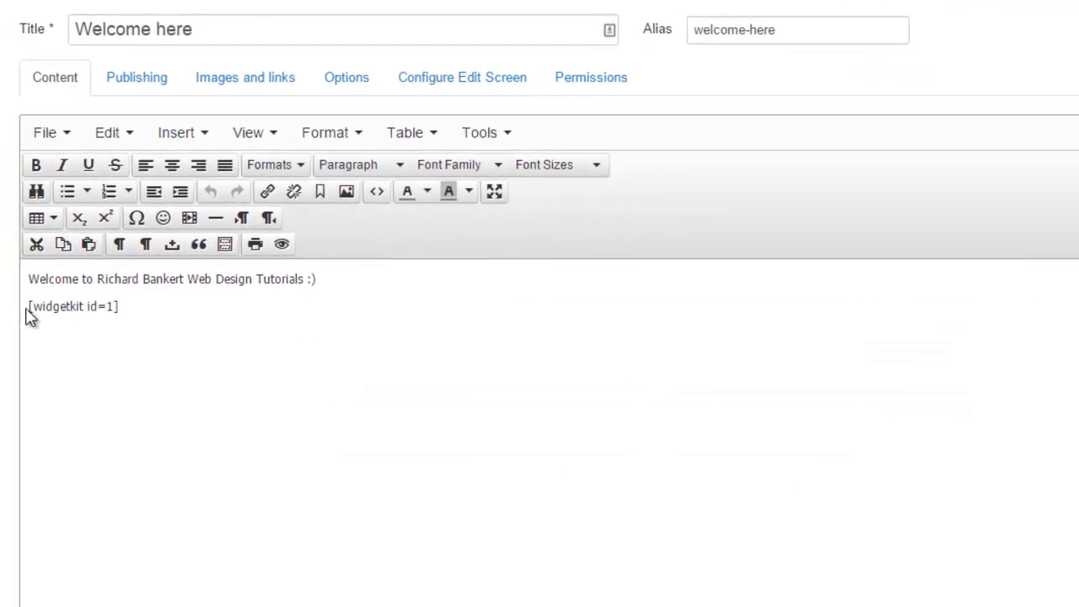
- Change the shortcode in the Welcome here article to [widgetkit id=2]
left_click_drag(0, 304, 104, 305)
left_click(135, 307)
key("Left")
key("BackSpace")
type("2")
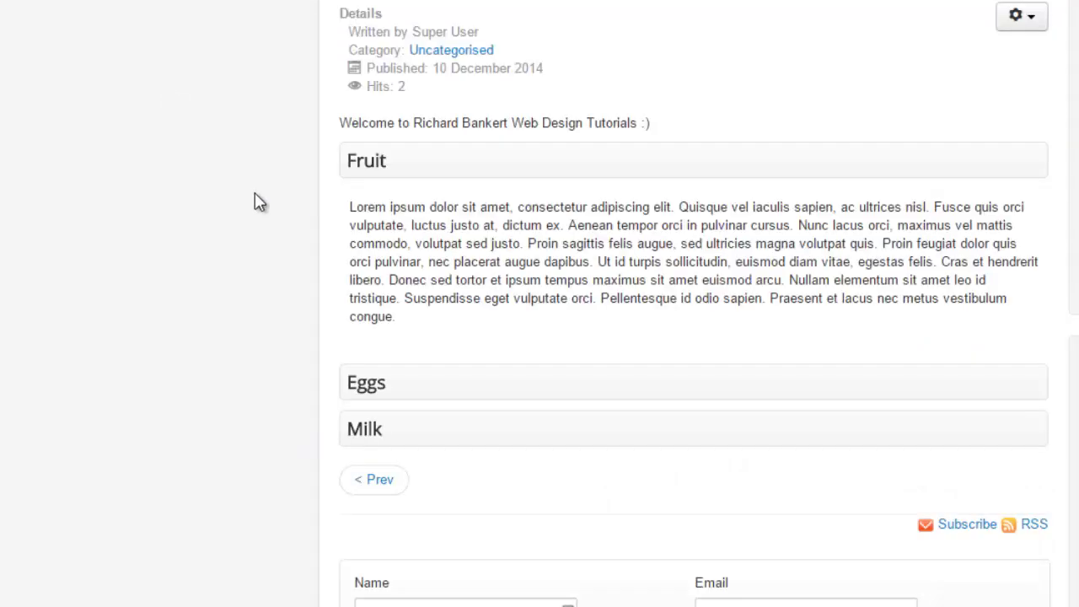
- Examine the Fruit, Eggs and Milk accordion on the site's home page by expanding and collapsing its sections
left_click(377, 439)
left_click(384, 427)
left_click(390, 400)
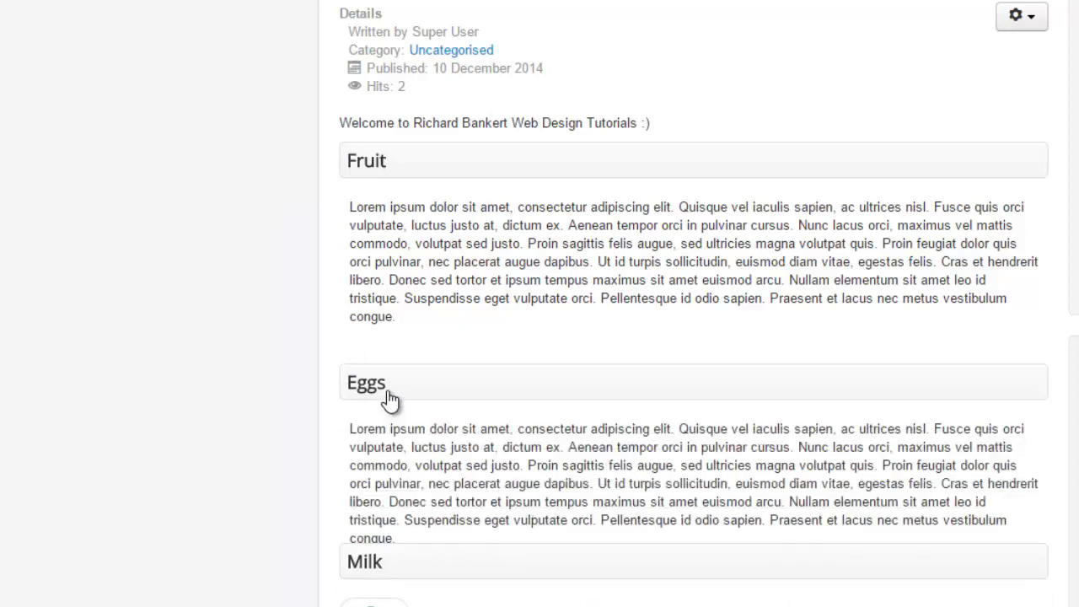
scroll(253, 531, "down", 3)
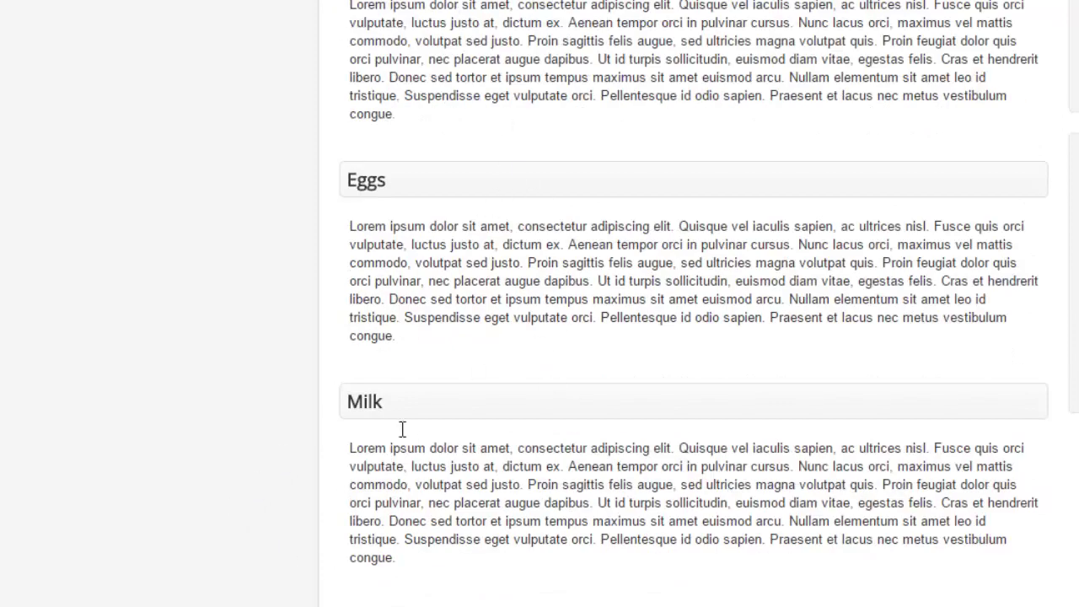
left_click(460, 400)
left_click(436, 180)
scroll(404, 38, "down", 3)
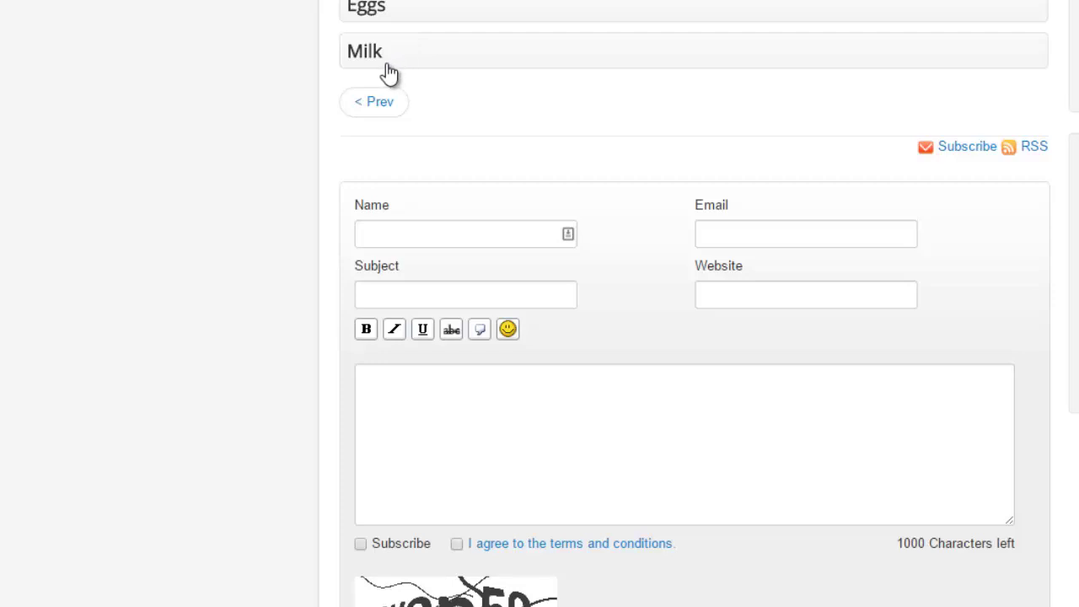
scroll(386, 74, "up", 1)
scroll(509, 91, "up", 2)
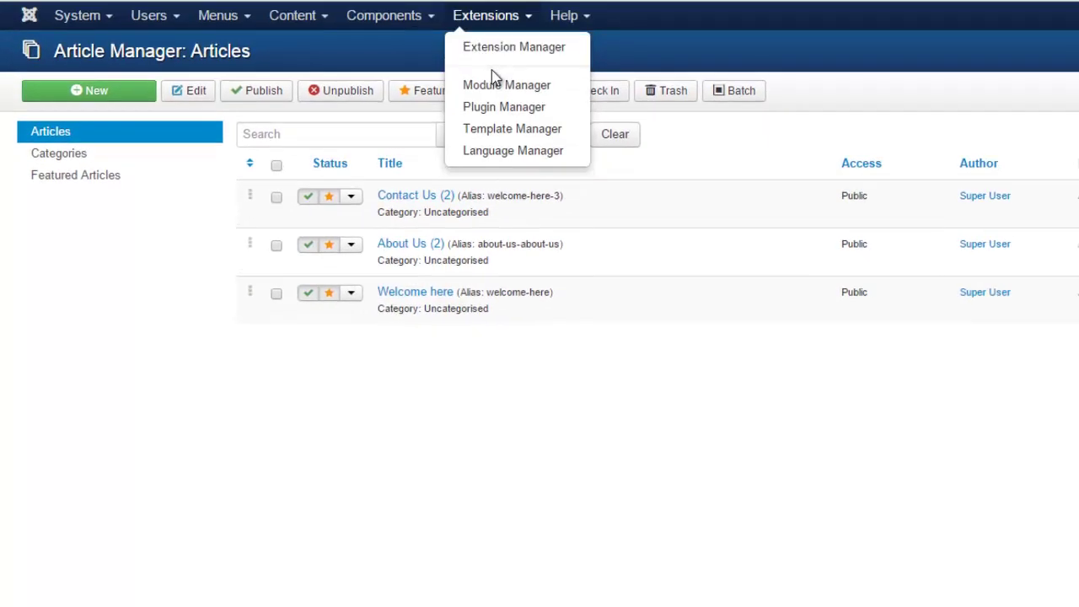
- Open the Widgetkit module from the site's module list and view the settings of the Sample accordion
left_click(493, 85)
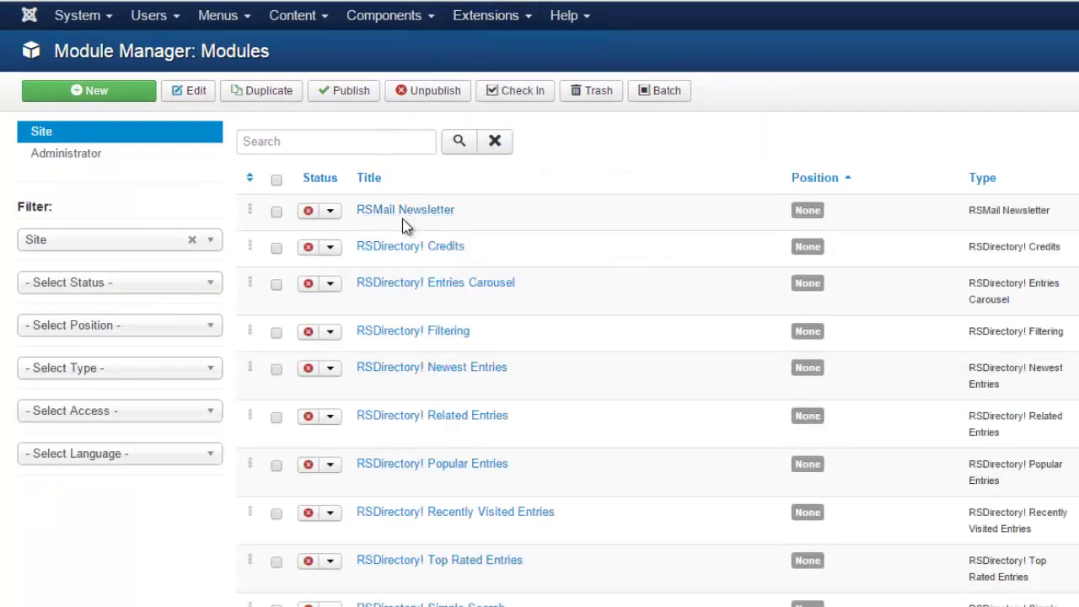
scroll(401, 232, "down", 2)
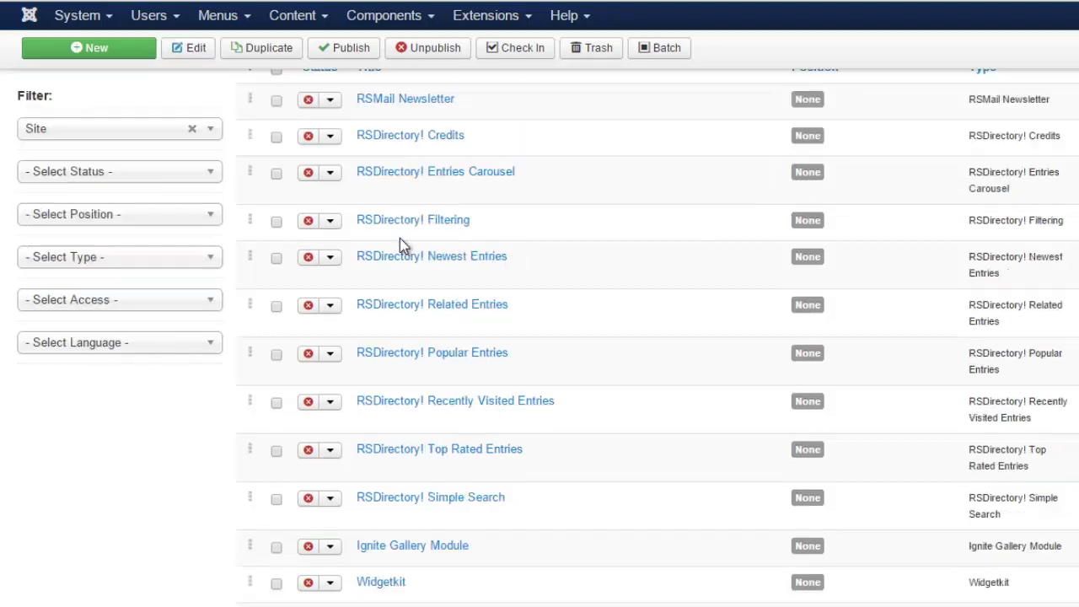
left_click(391, 586)
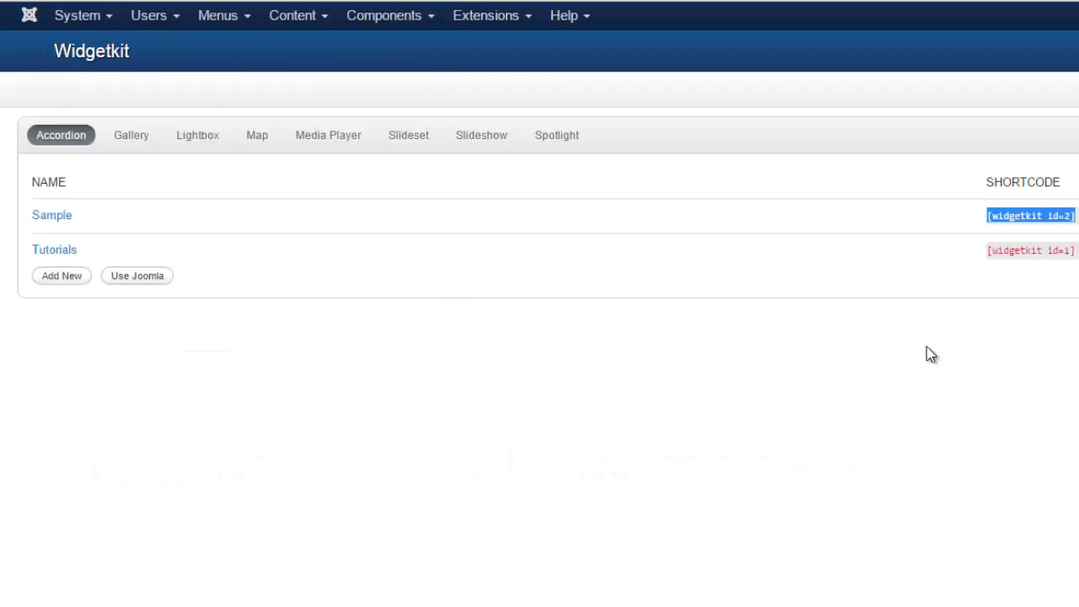
left_click(64, 219)
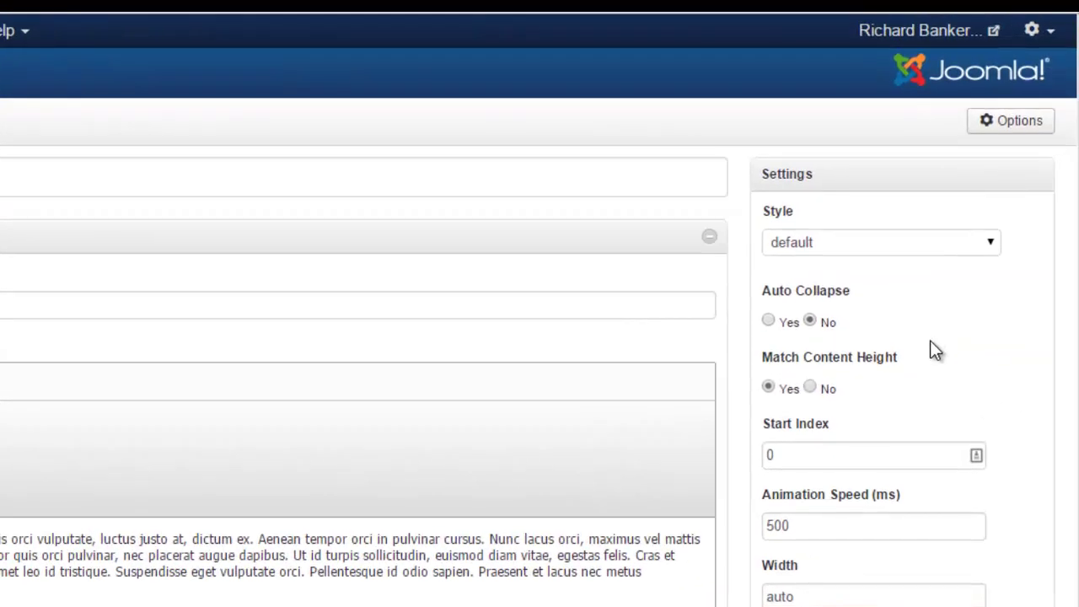
scroll(929, 341, "down", 2)
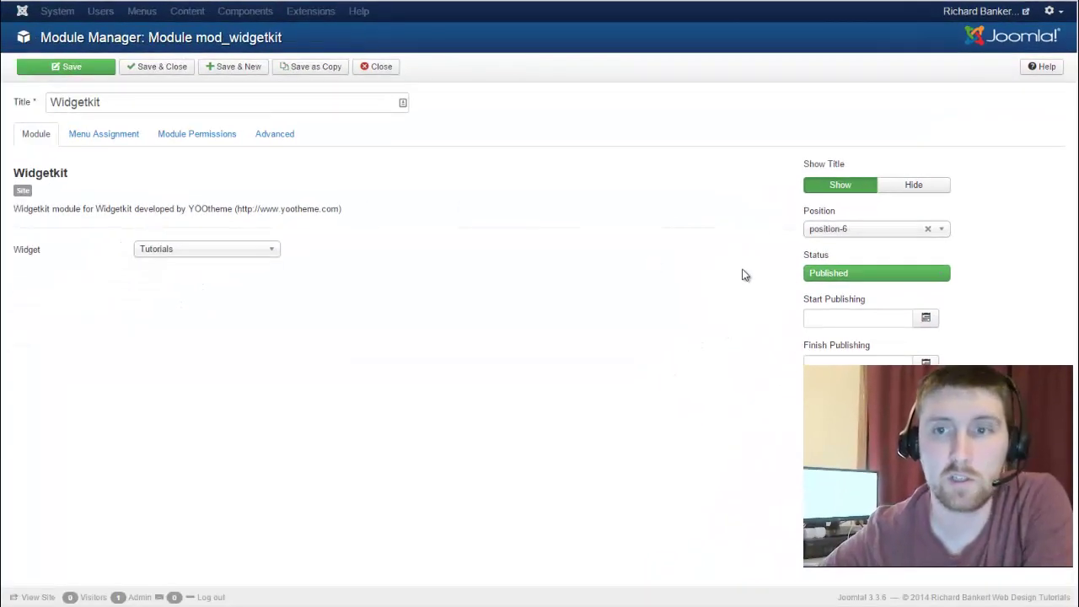
- Set the Widgetkit module's position to Top centre [position-3] and save the module
left_click(865, 233)
scroll(881, 312, "down", 1)
scroll(876, 328, "down", 2)
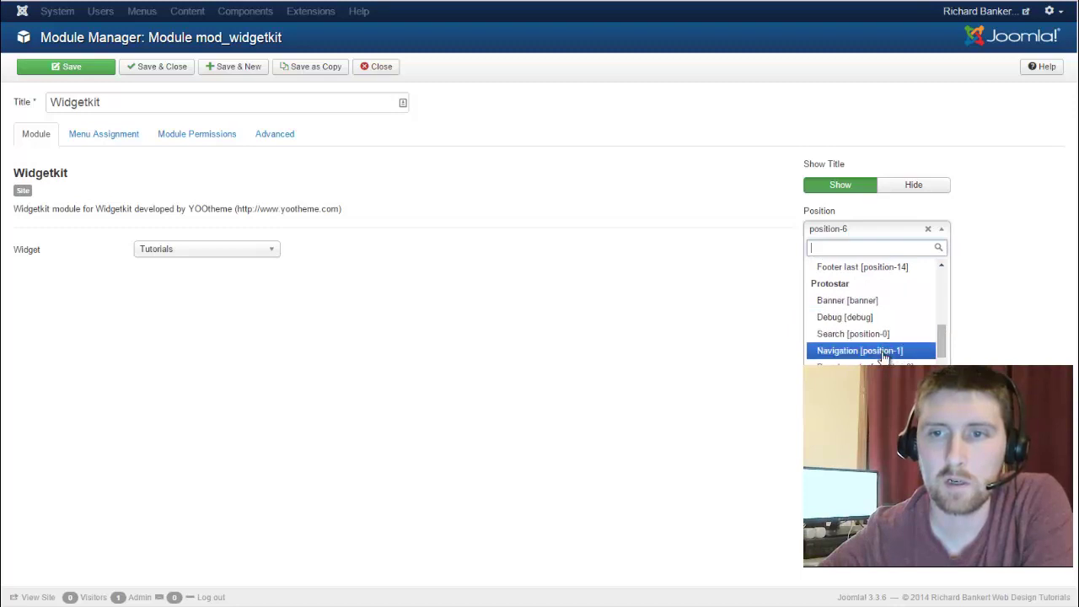
scroll(883, 354, "down", 2)
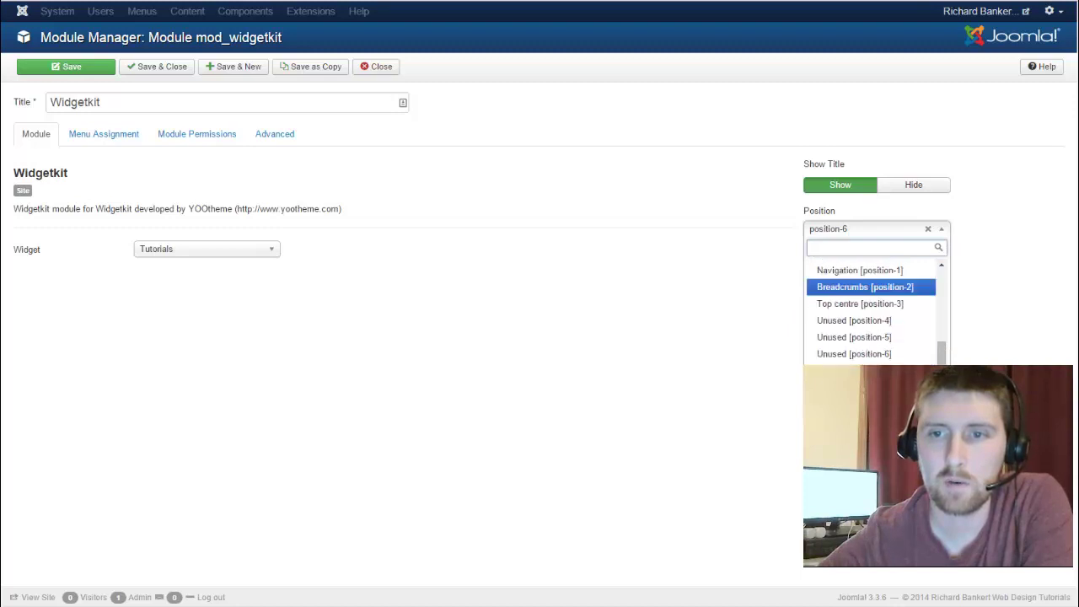
left_click(887, 309)
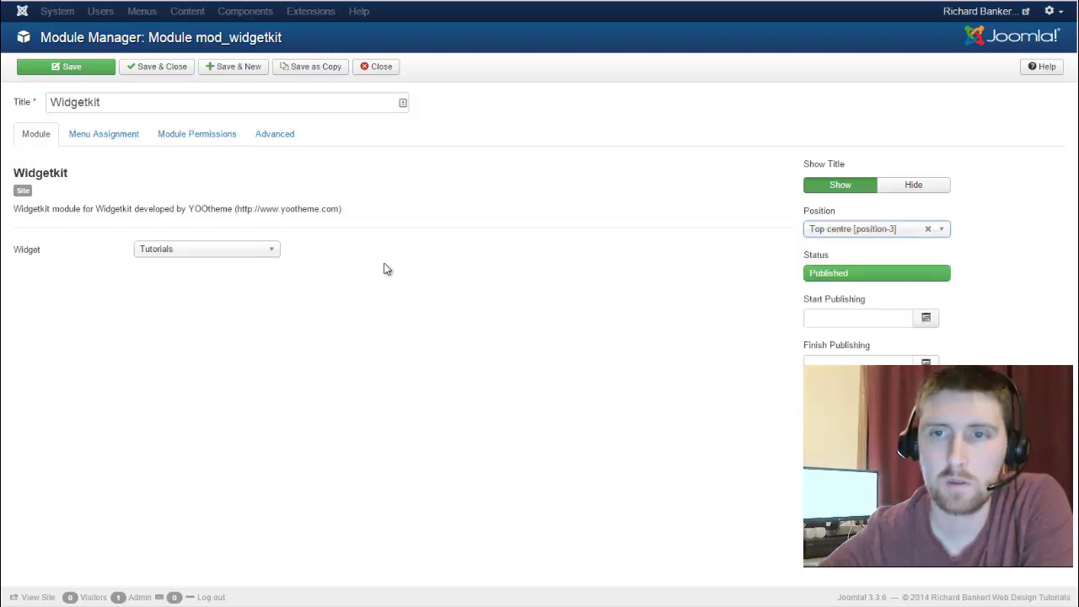
left_click(86, 76)
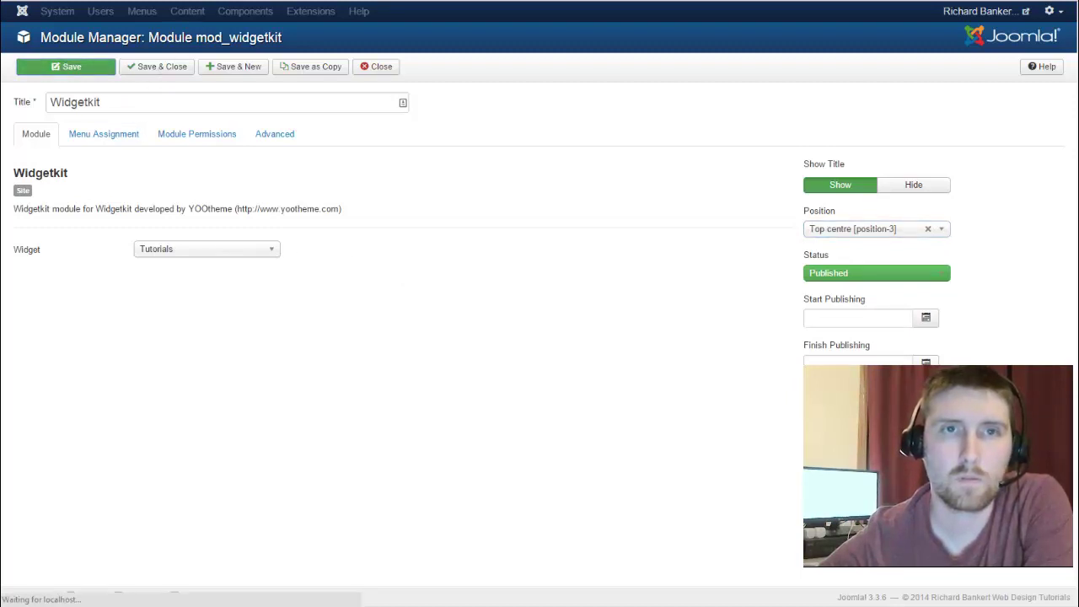
- Reload the site's home page and examine the Widgetkit module and the article's accordion by expanding and collapsing their sections
key("ctrl+Tab")
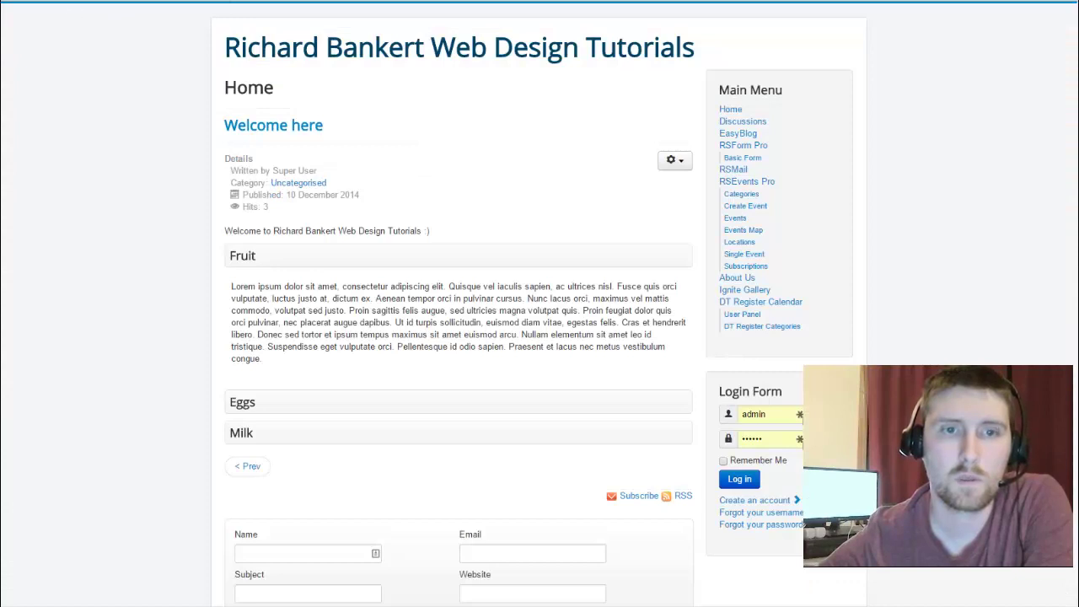
key("F5")
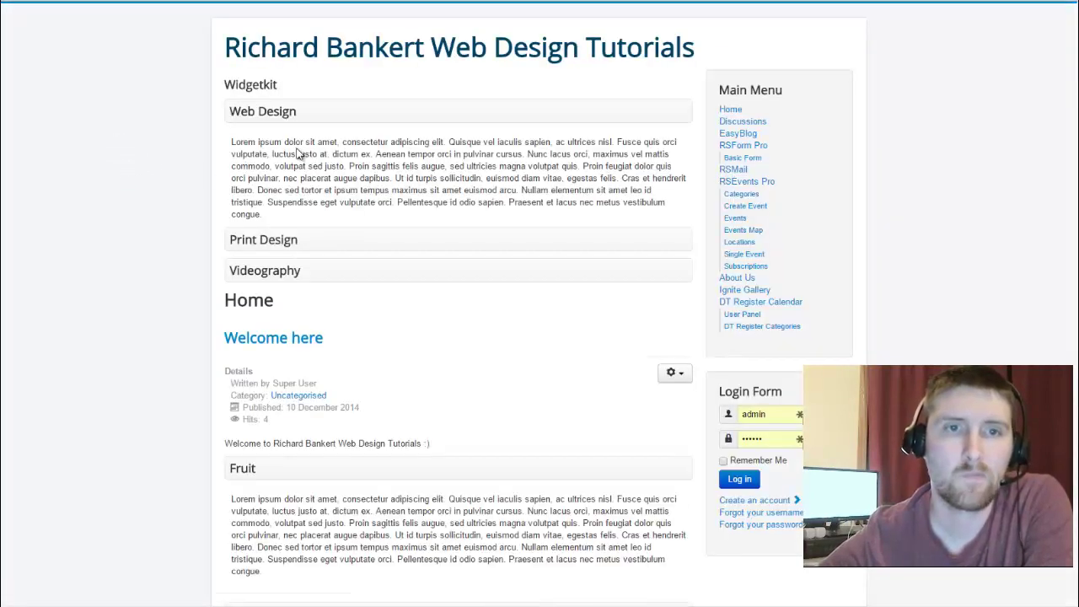
left_click(291, 116)
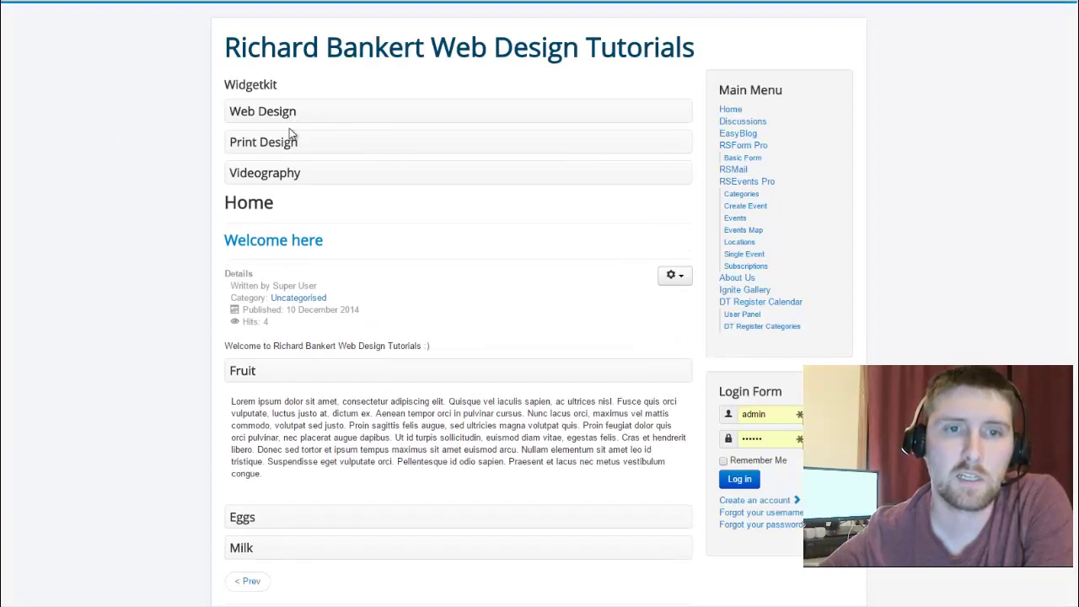
left_click(288, 143)
left_click(290, 274)
left_click(286, 170)
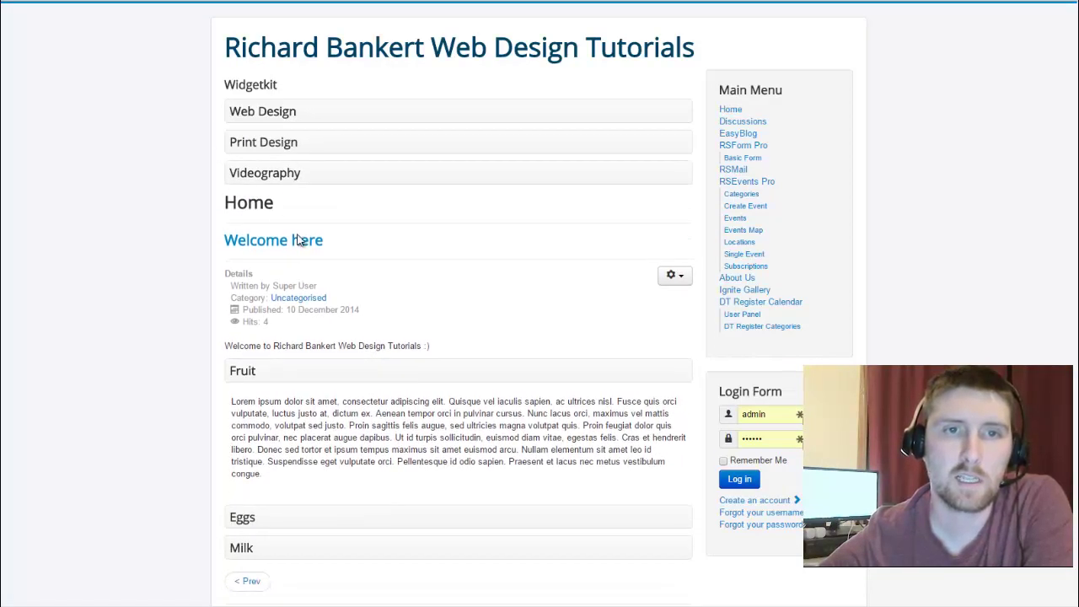
left_click(318, 379)
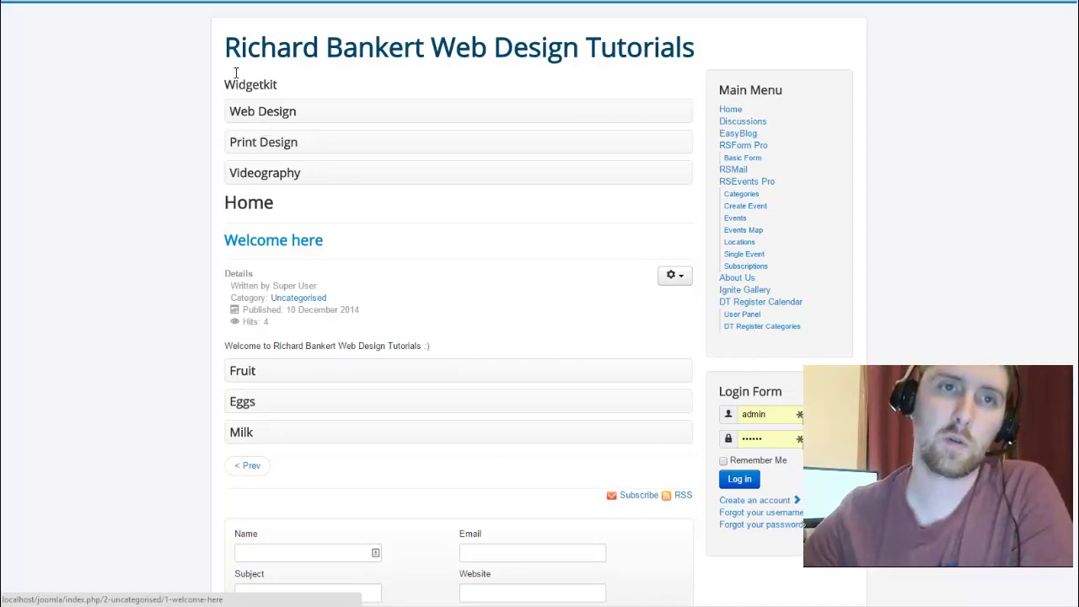
- Remove the Fruit and Eggs items from the Sample accordion and discard the edit without saving
key("ctrl+Tab")
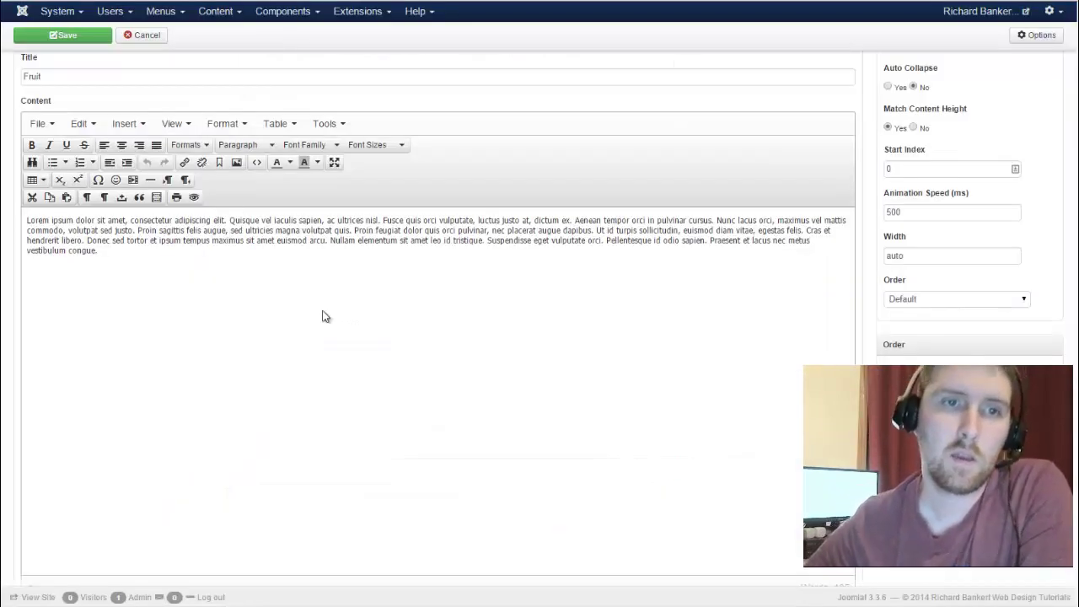
scroll(893, 279, "up", 2)
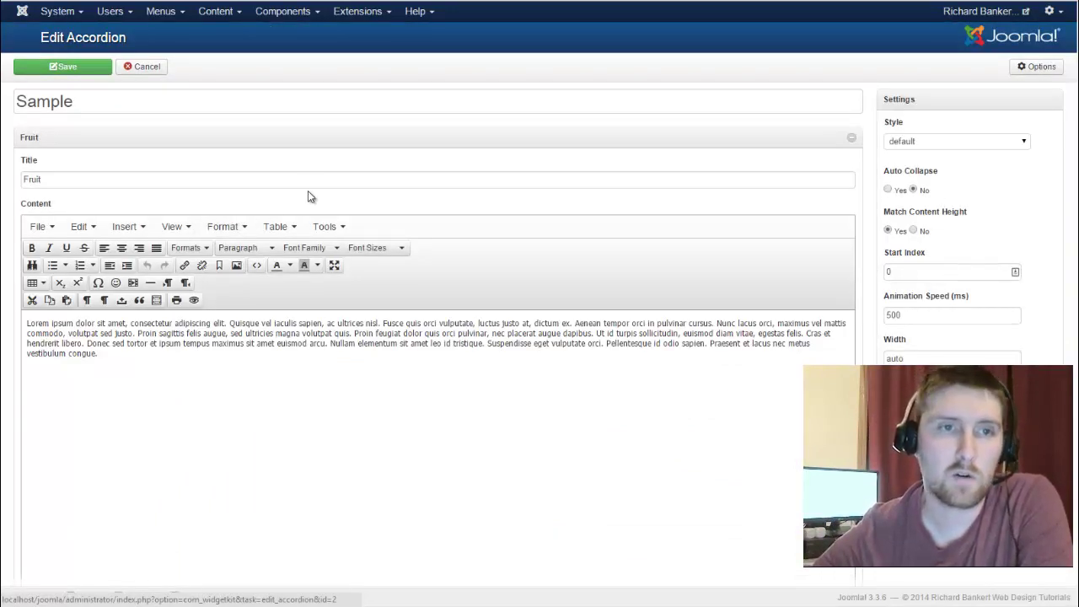
left_click(852, 138)
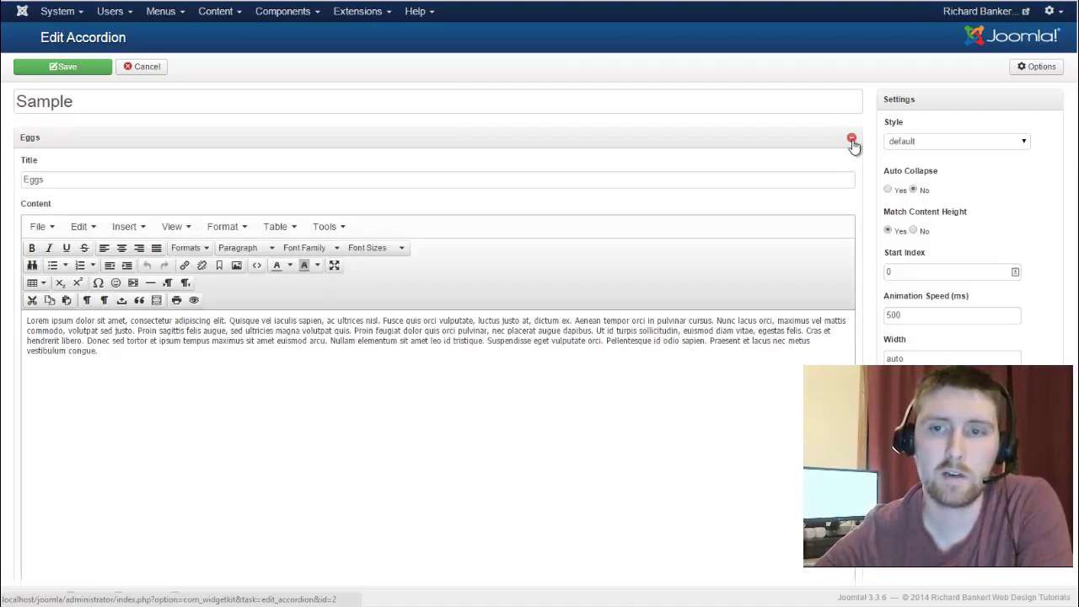
left_click(851, 139)
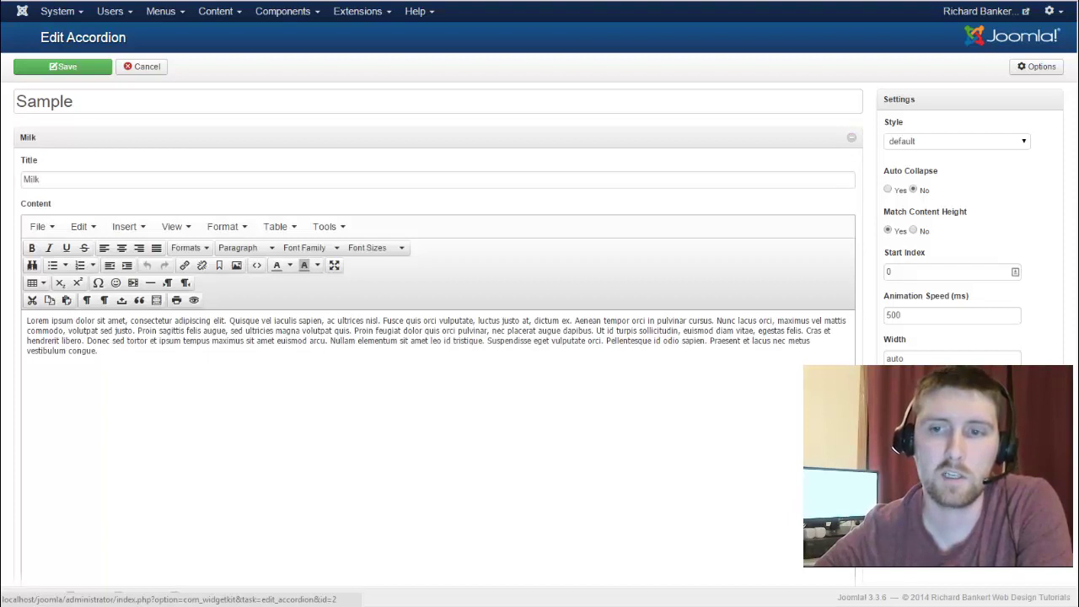
left_click(153, 76)
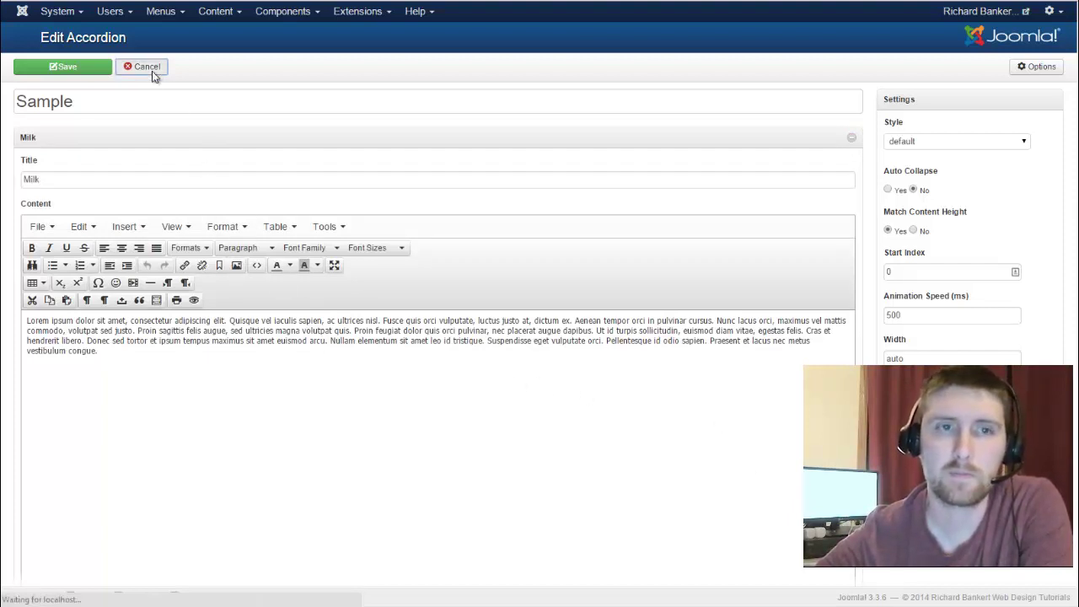